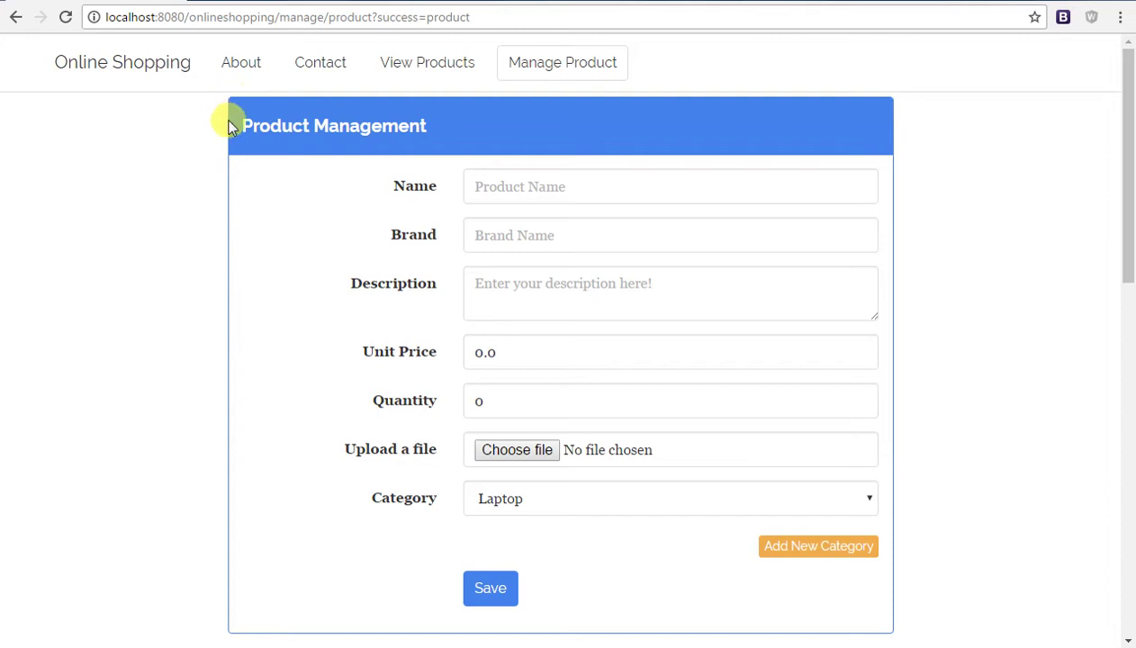
Test saving the new category form empty and add the category Music Player described as "This is a music player!"
{"action": "left_click", "coordinate": [812, 546]}
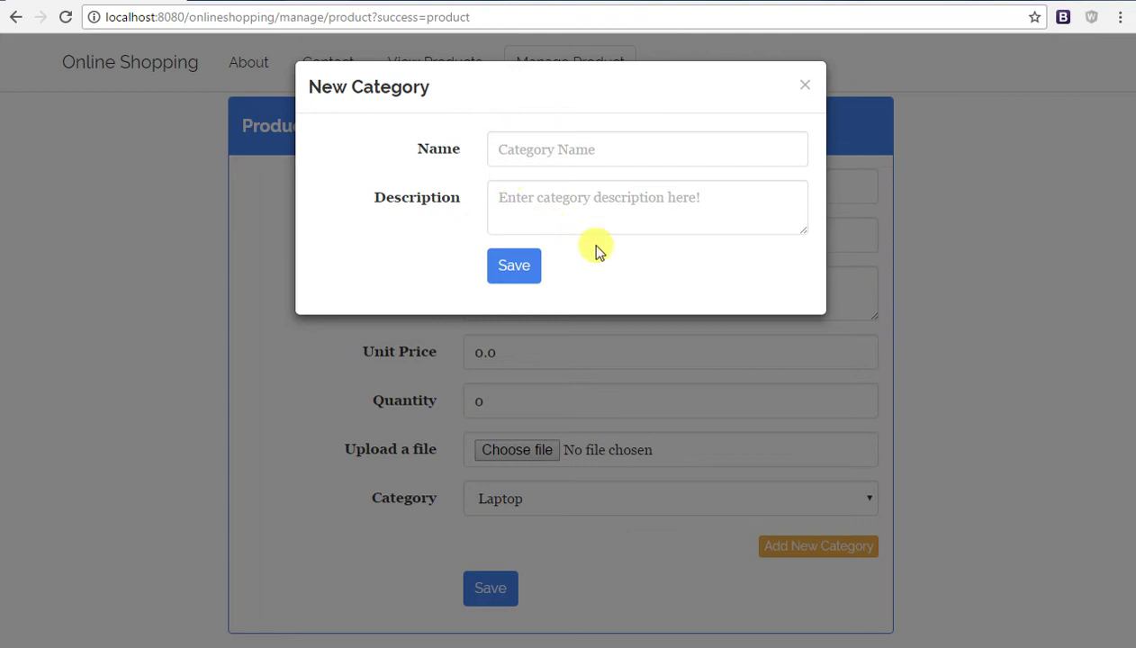
{"action": "left_click", "coordinate": [519, 270]}
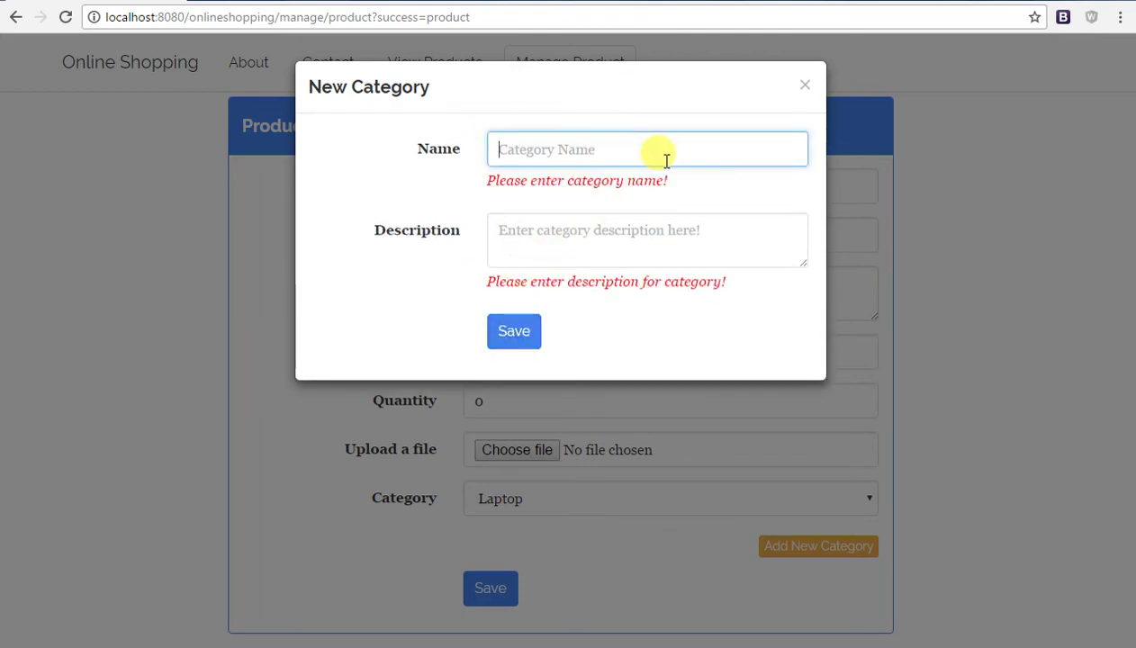
{"action": "type", "text": "mus"}
{"action": "key", "text": "BackSpace"}
{"action": "key", "text": "BackSpace"}
{"action": "key", "text": "BackSpace"}
{"action": "type", "text": "m"}
{"action": "key", "text": "BackSpace"}
{"action": "type", "text": "M"}
{"action": "key", "text": "Down"}
{"action": "key", "text": "Tab"}
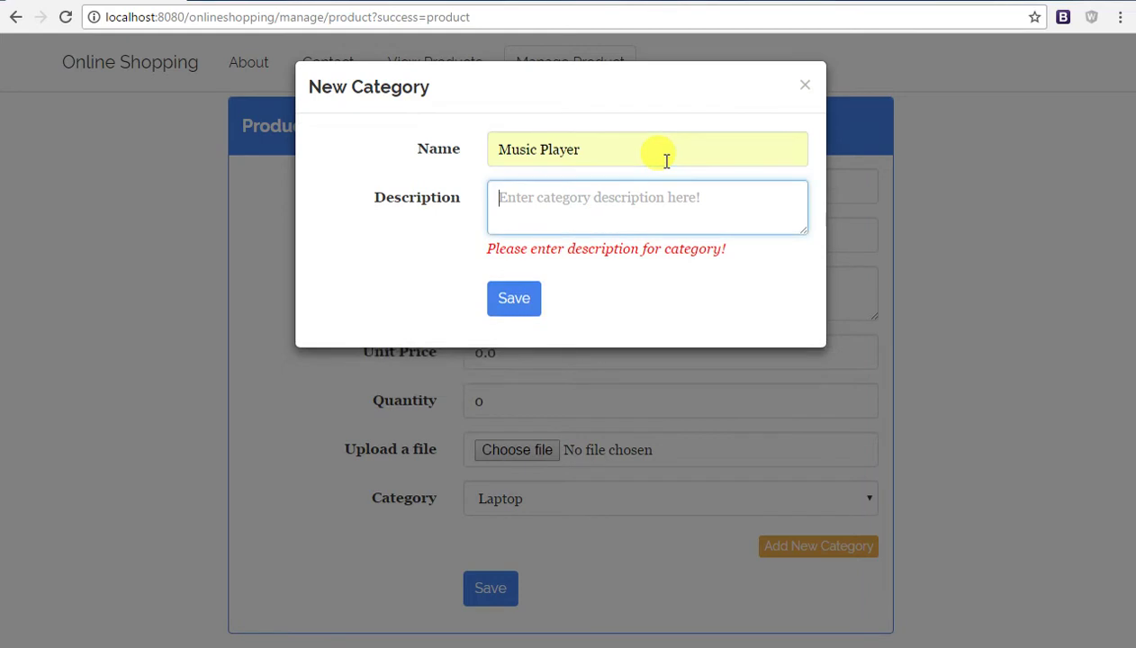
{"action": "type", "text": "This is a music player!"}
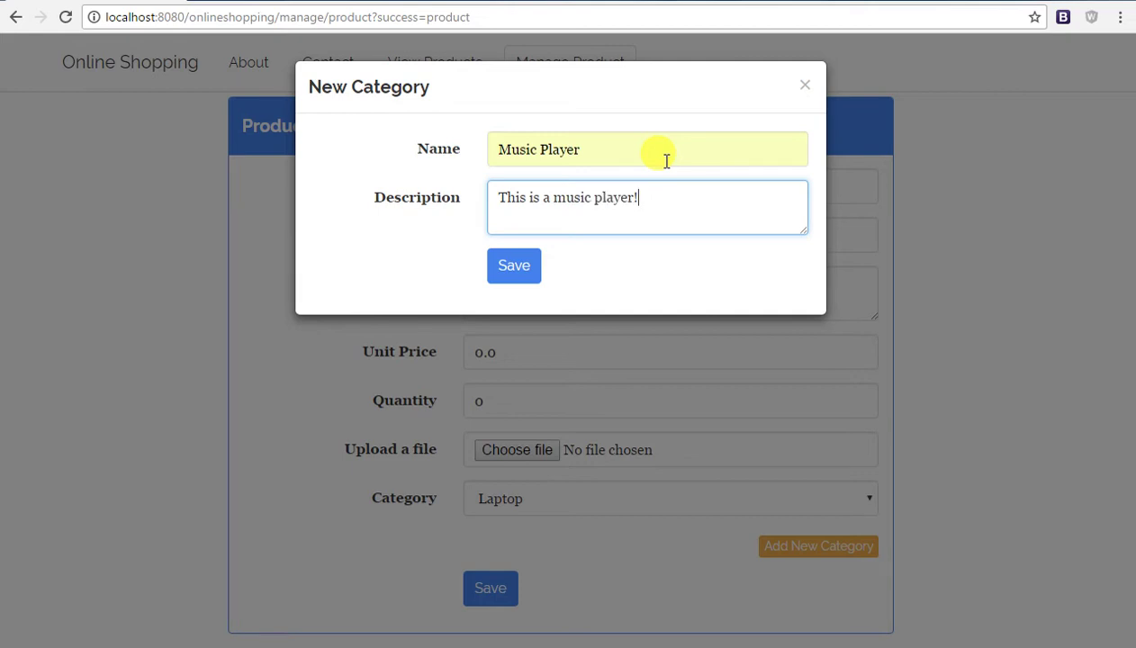
{"action": "left_click", "coordinate": [513, 263]}
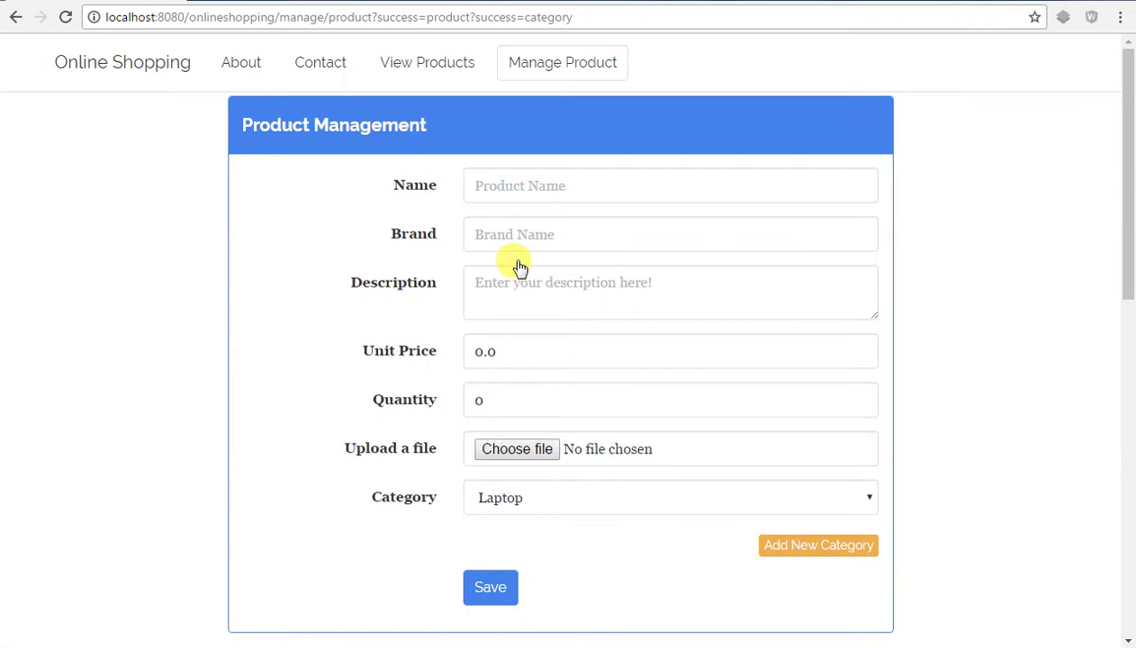
Enter iPod Shuffle 2 GB as the product name and try saving the product with the remaining fields left unfilled
{"action": "left_click", "coordinate": [648, 494]}
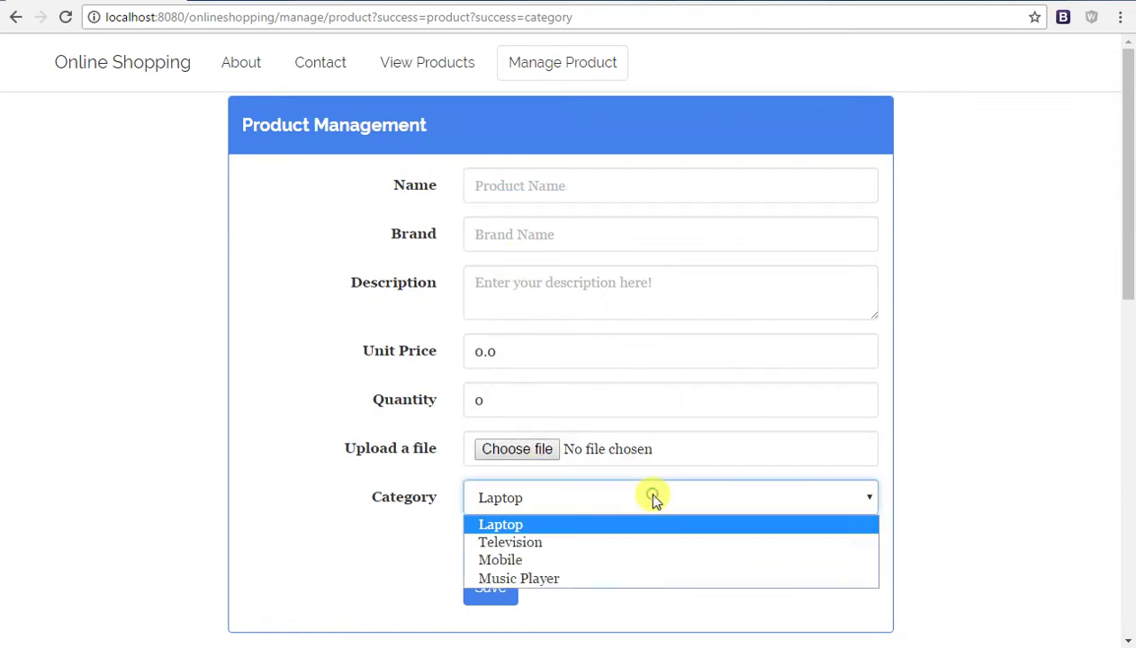
{"action": "left_click", "coordinate": [601, 603]}
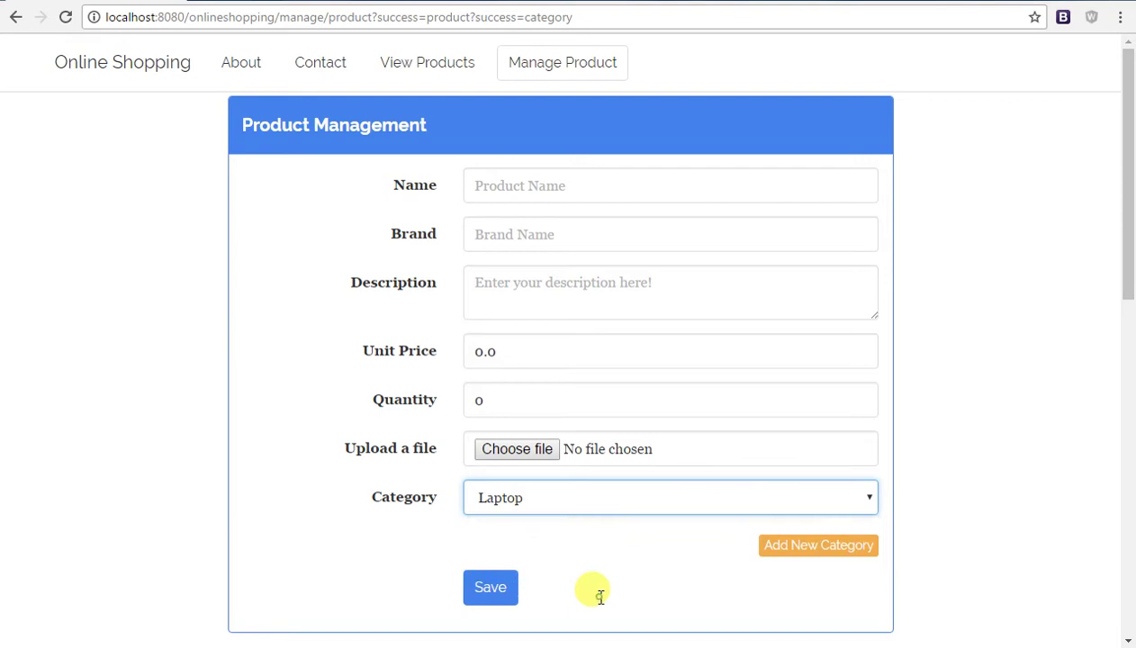
{"action": "left_click", "coordinate": [557, 184]}
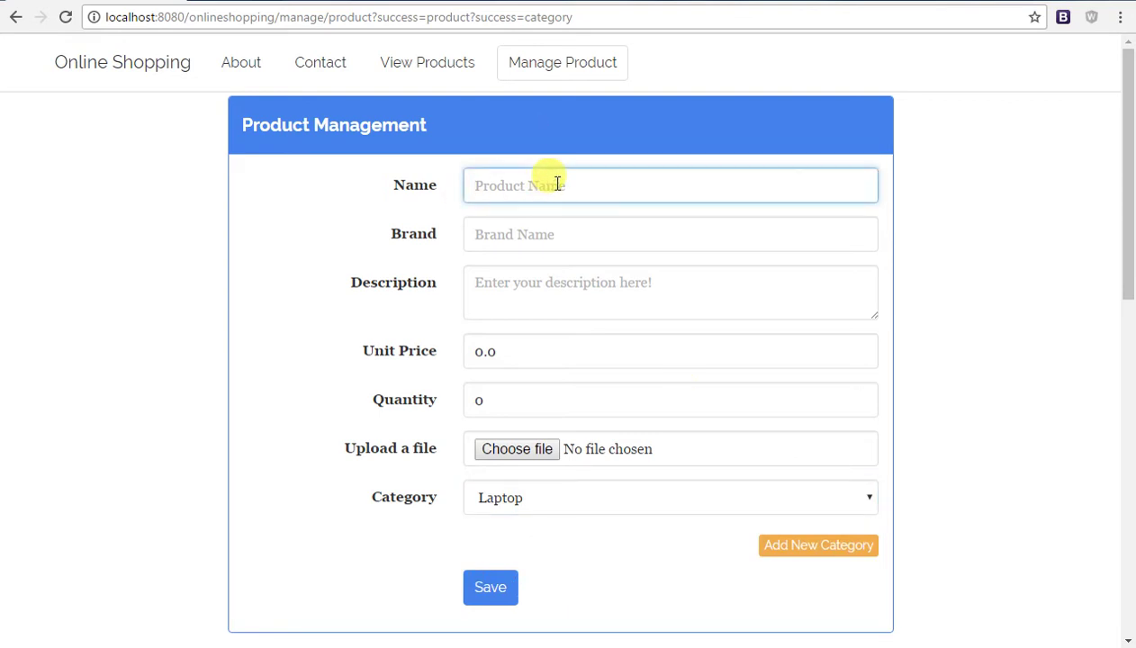
{"action": "type", "text": "ipo"}
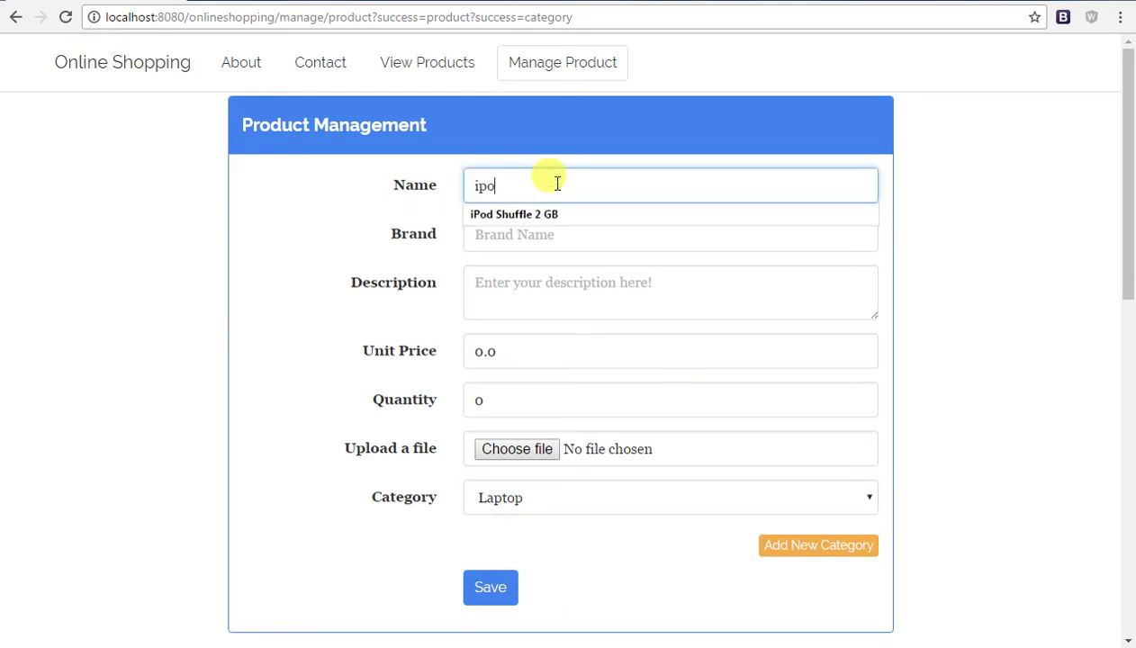
{"action": "key", "text": "Down"}
{"action": "key", "text": "Tab"}
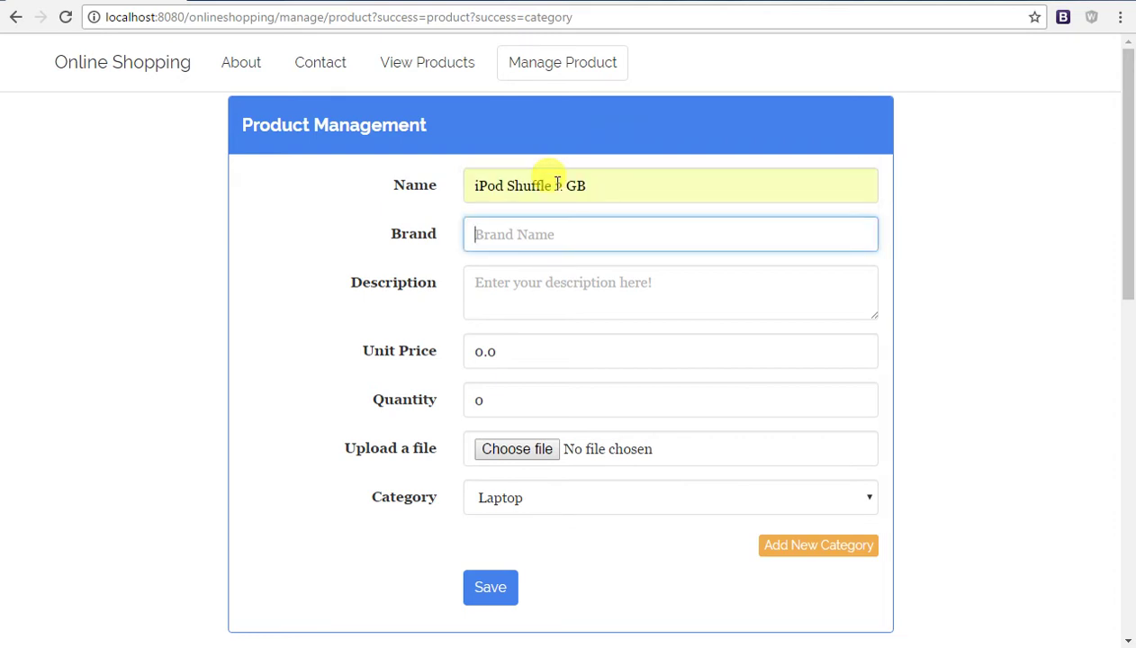
{"action": "left_click", "coordinate": [491, 588]}
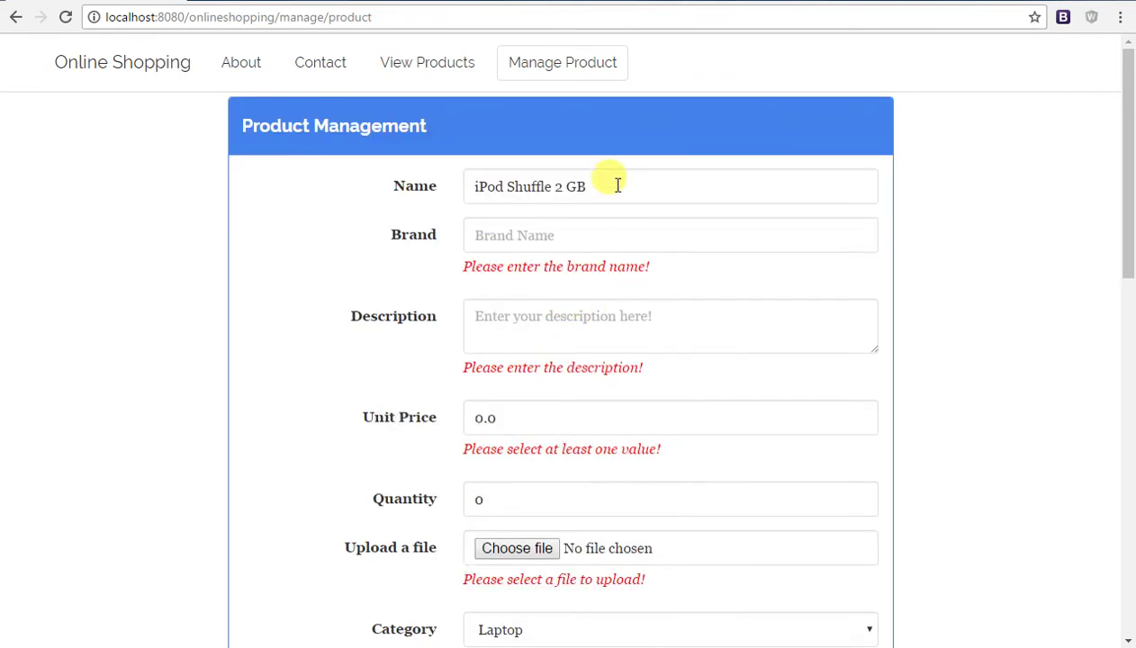
Set the product's brand to apple and its description to "This is a music player!"
{"action": "left_click", "coordinate": [707, 236]}
{"action": "type", "text": "app"}
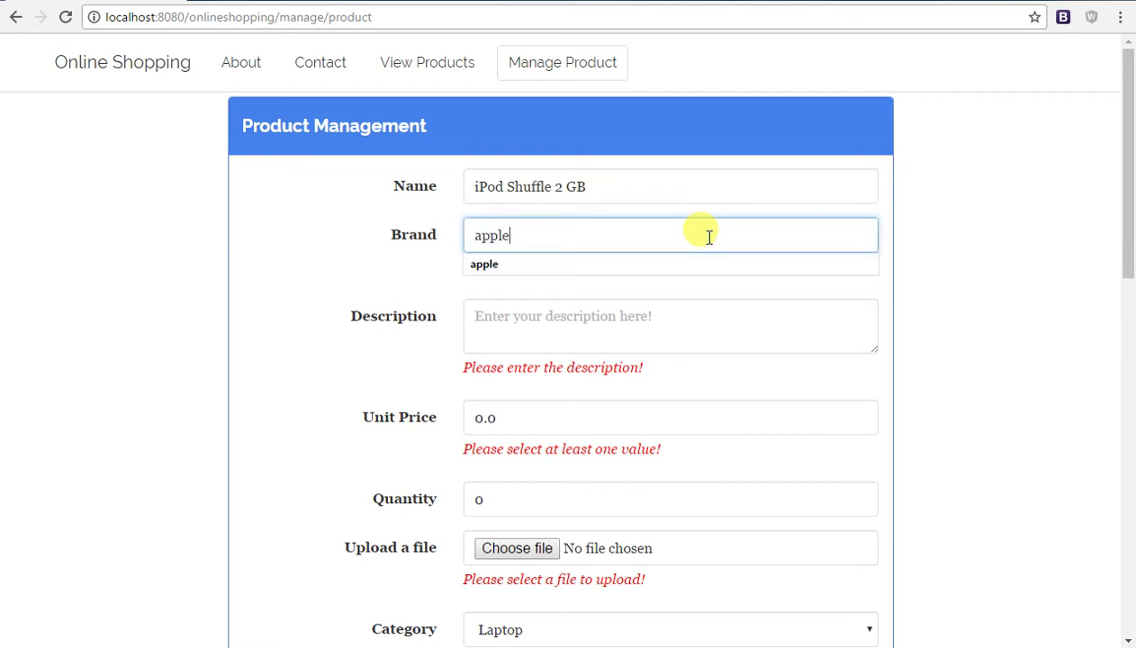
{"action": "type", "text": "le"}
{"action": "left_click", "coordinate": [630, 321]}
{"action": "type", "text": "This is a music player!"}
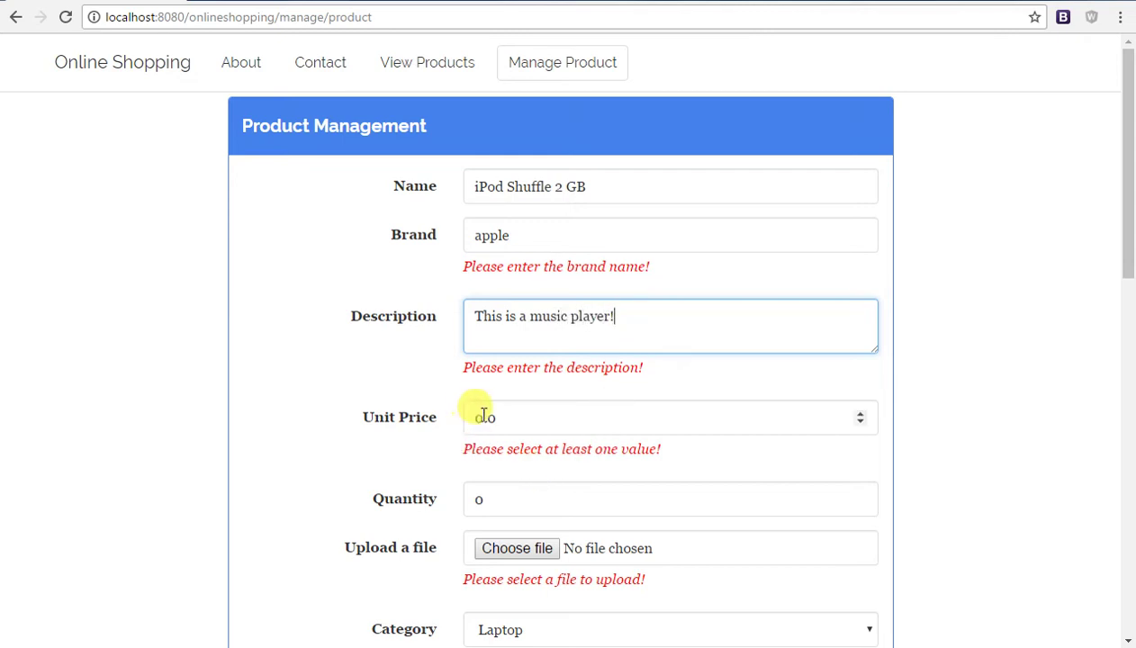
Set the product's unit price to 3600.0, its quantity to 2 and its category to Music Player
{"action": "double_click", "coordinate": [480, 416]}
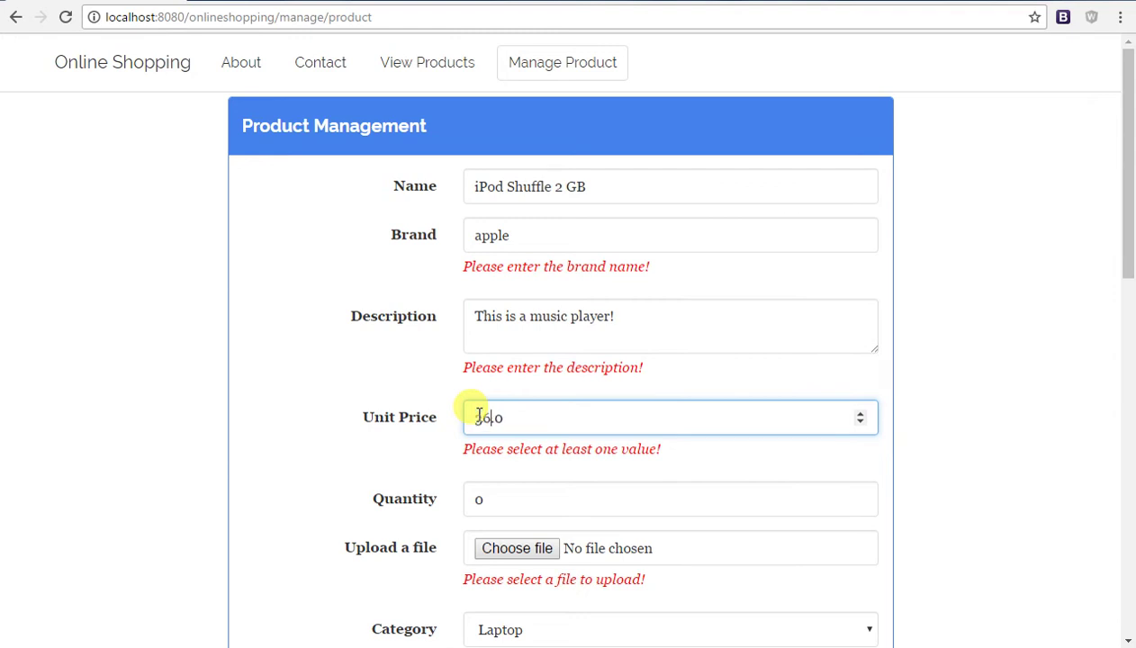
{"action": "left_click", "coordinate": [553, 499]}
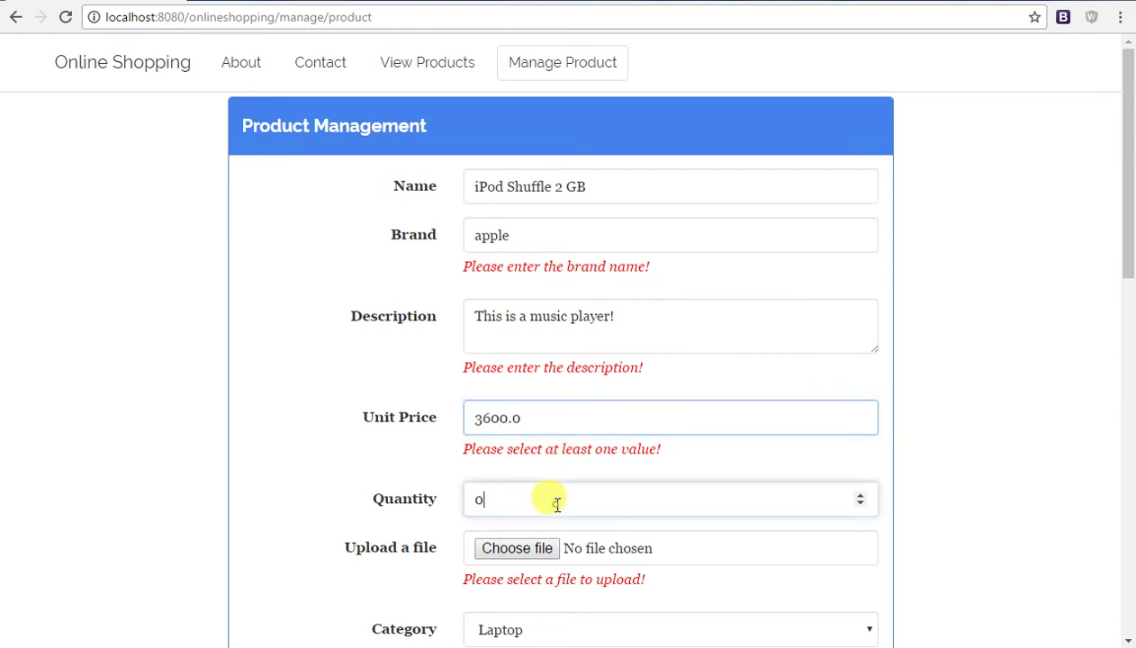
{"action": "key", "text": "BackSpace"}
{"action": "type", "text": "2"}
{"action": "scroll", "coordinate": [745, 477], "scroll_direction": "down", "scroll_amount": 2}
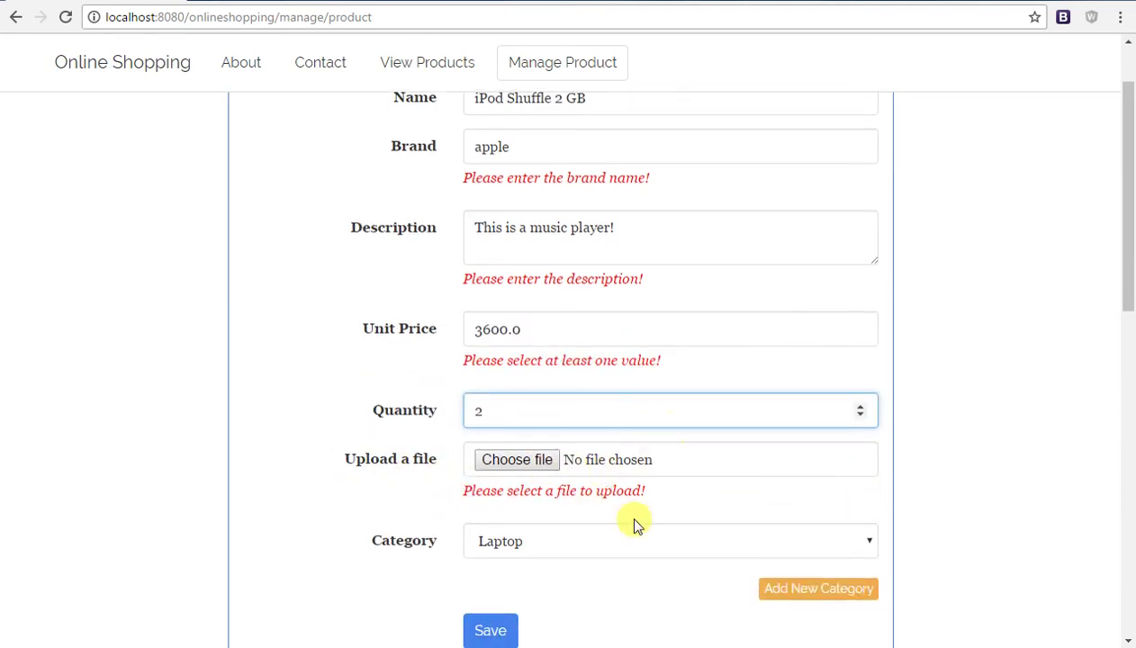
{"action": "left_click", "coordinate": [641, 549]}
{"action": "left_click", "coordinate": [634, 619]}
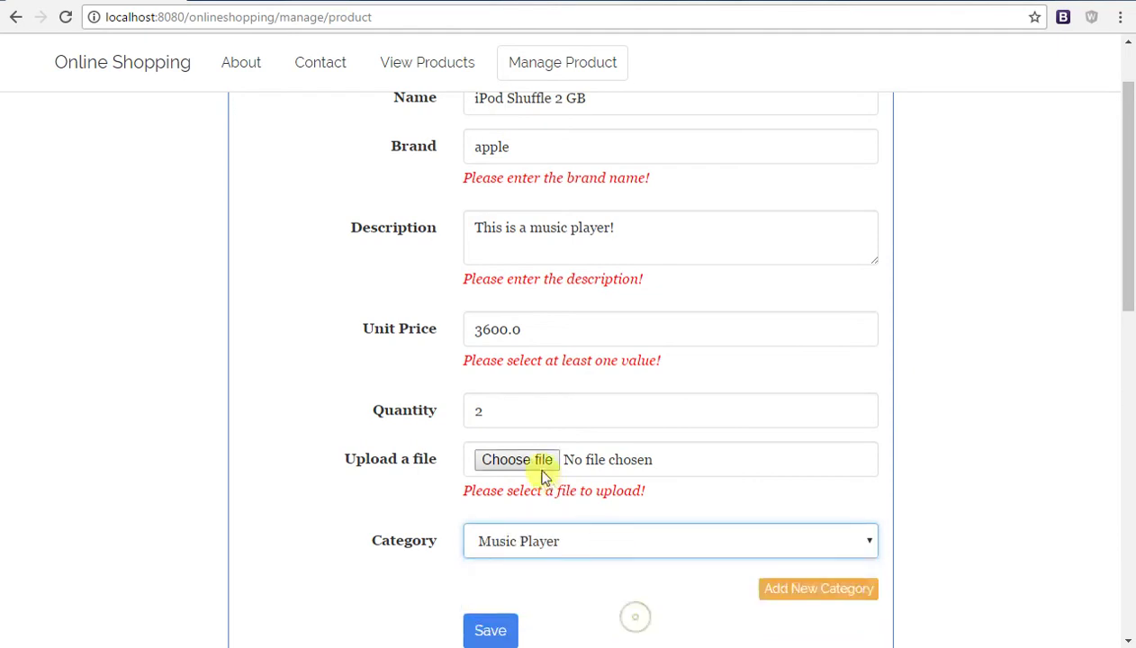
Try to save the product with the non-image file reallybigindex.html as its upload
{"action": "left_click", "coordinate": [517, 460]}
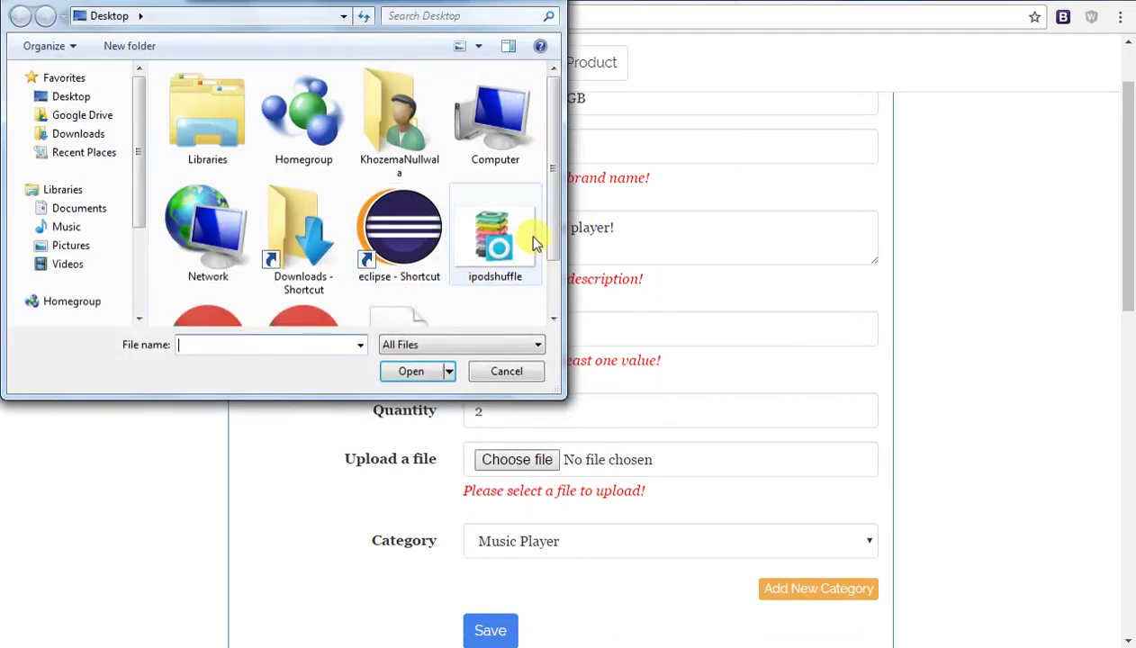
{"action": "left_click_drag", "start_coordinate": [556, 203], "coordinate": [554, 304]}
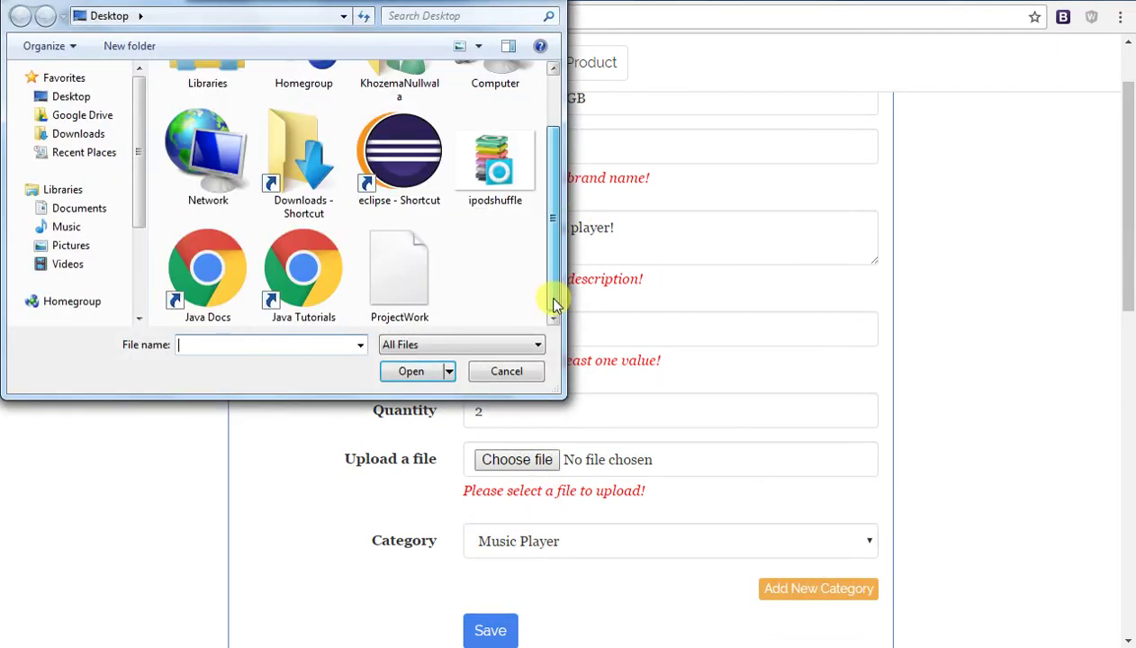
{"action": "left_click", "coordinate": [346, 300]}
{"action": "left_click", "coordinate": [411, 371]}
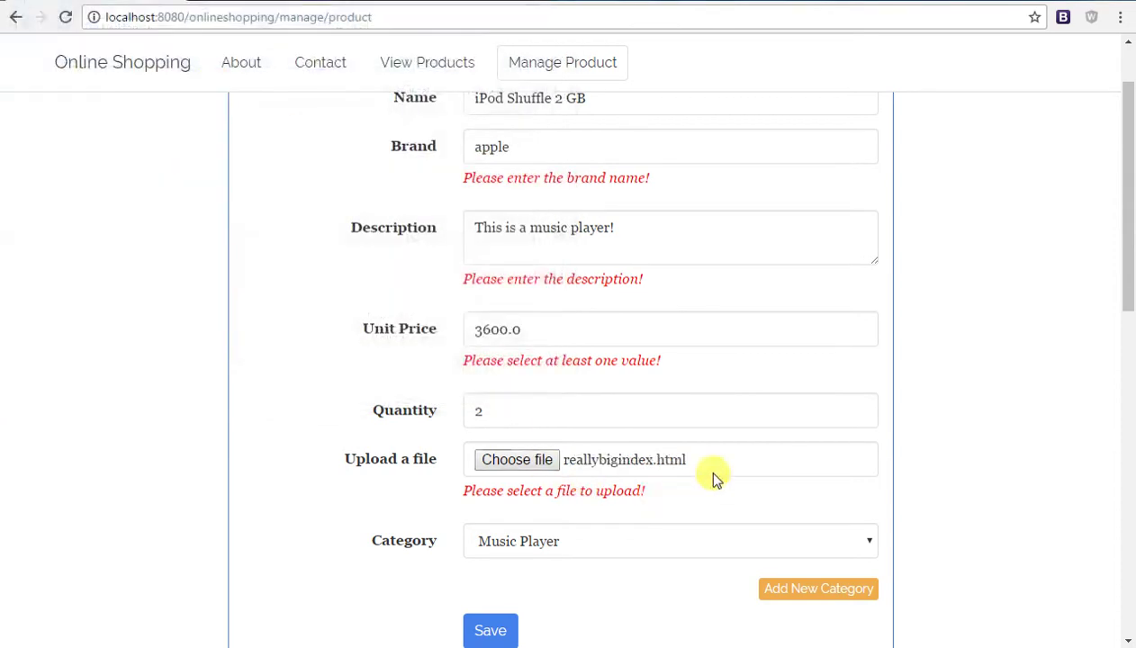
{"action": "left_click", "coordinate": [493, 630]}
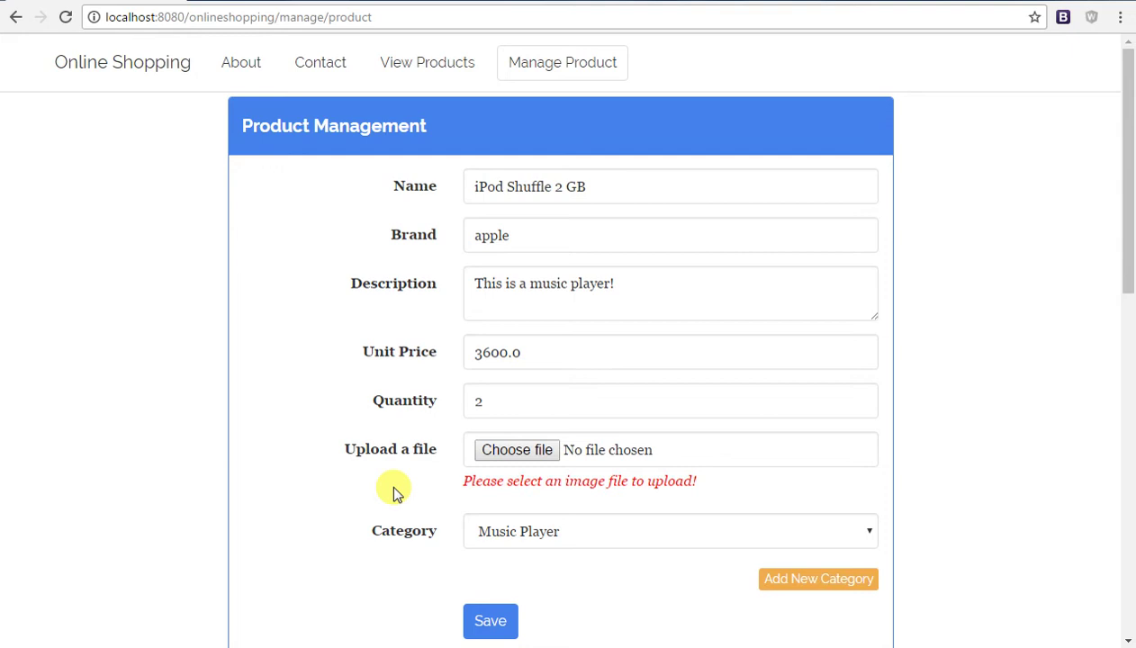
Choose ipodshuffle.jpg from the Desktop as the product's image and save the product
{"action": "left_click", "coordinate": [499, 455]}
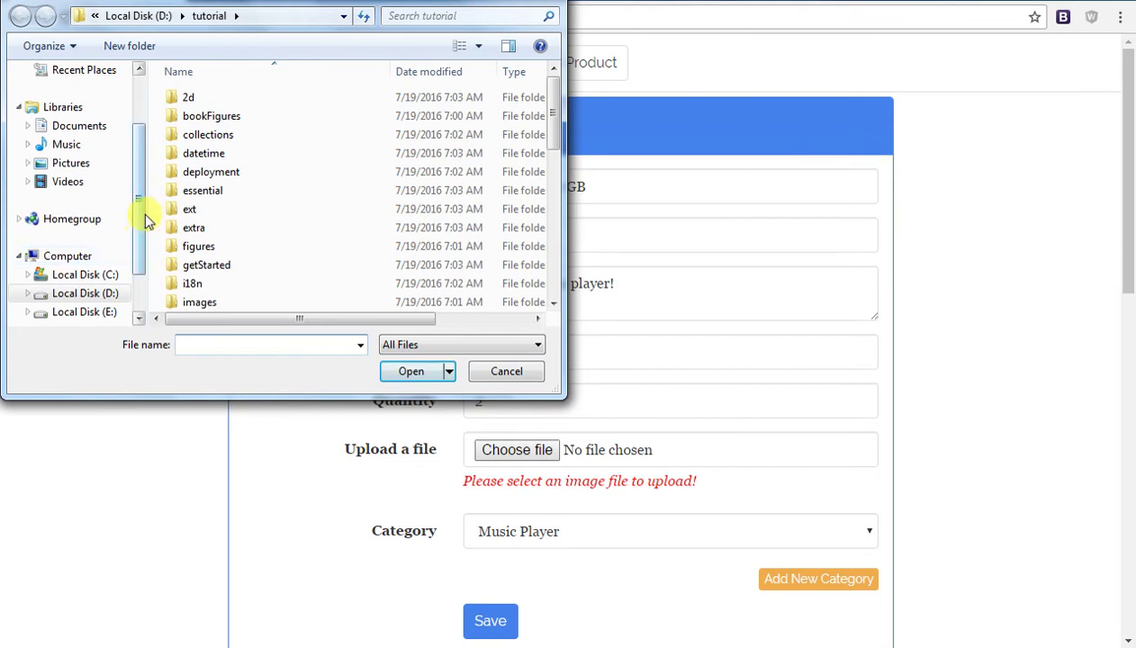
{"action": "scroll", "coordinate": [144, 220], "scroll_direction": "up", "scroll_amount": 3}
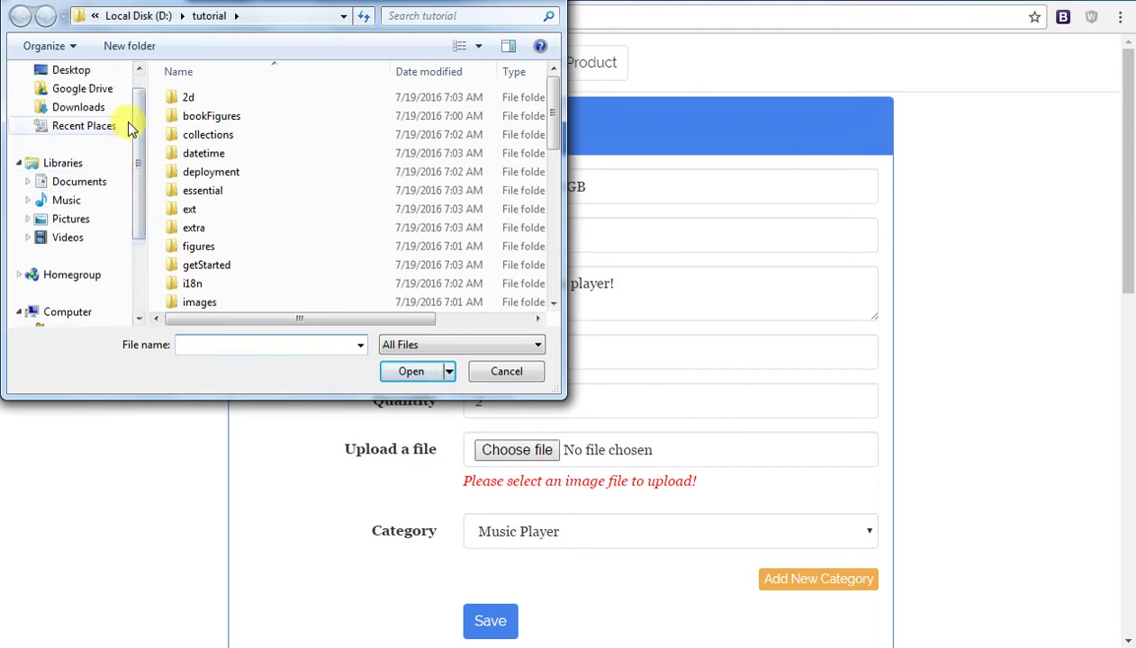
{"action": "left_click", "coordinate": [117, 99]}
{"action": "left_click", "coordinate": [482, 225]}
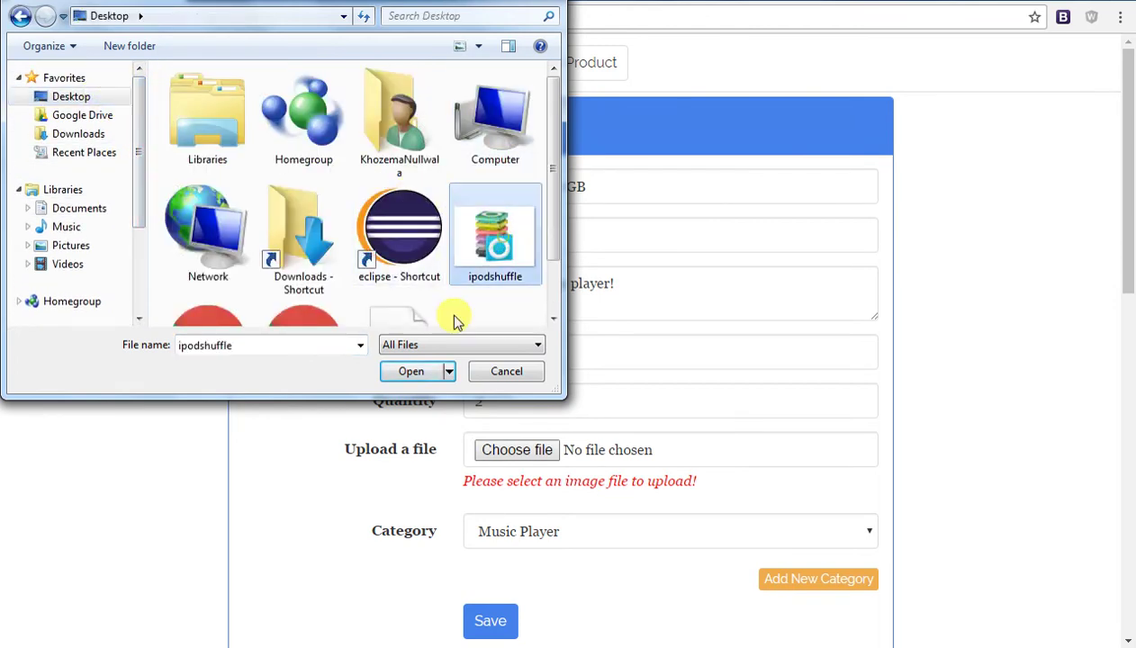
{"action": "left_click", "coordinate": [405, 373]}
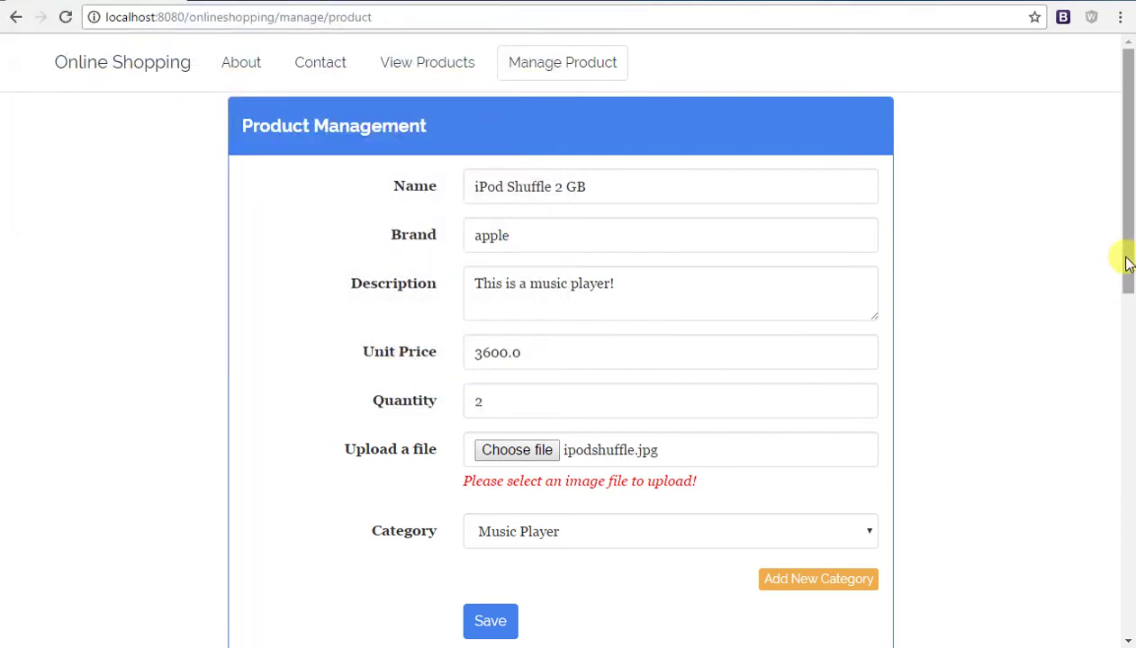
{"action": "left_click_drag", "start_coordinate": [1128, 254], "coordinate": [1131, 295]}
{"action": "left_click", "coordinate": [493, 567]}
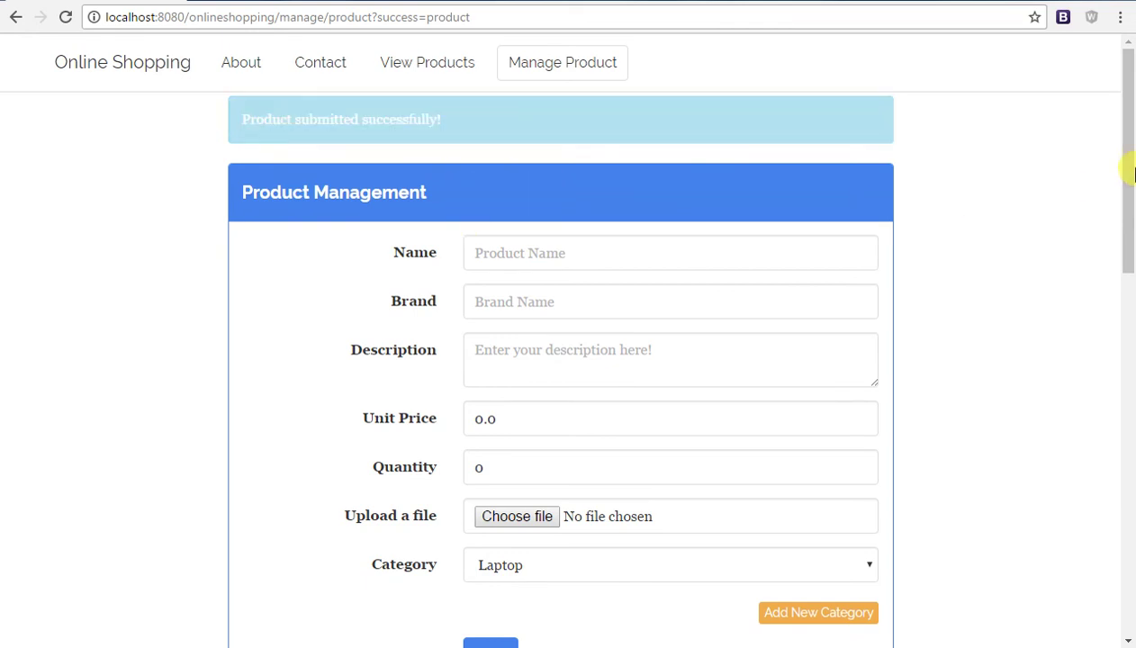
Edit the iPod Shuffle 2 GB product in the available products table, setting its unit price to 3200.0, and save it
{"action": "left_click_drag", "start_coordinate": [1126, 146], "coordinate": [1125, 632]}
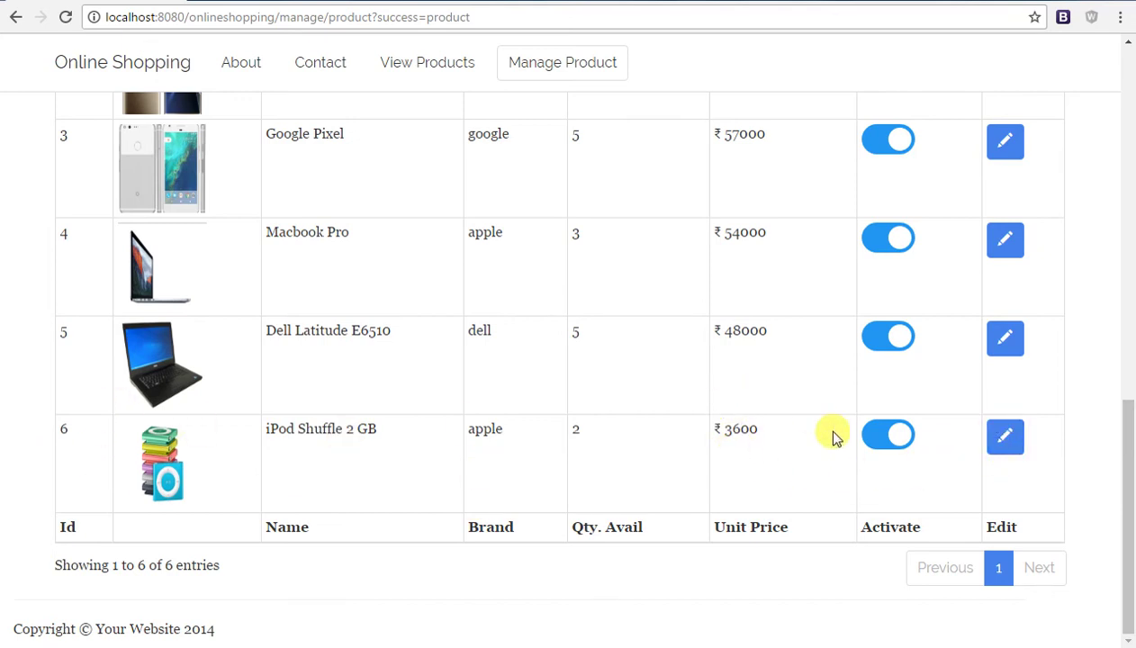
{"action": "left_click", "coordinate": [1005, 439]}
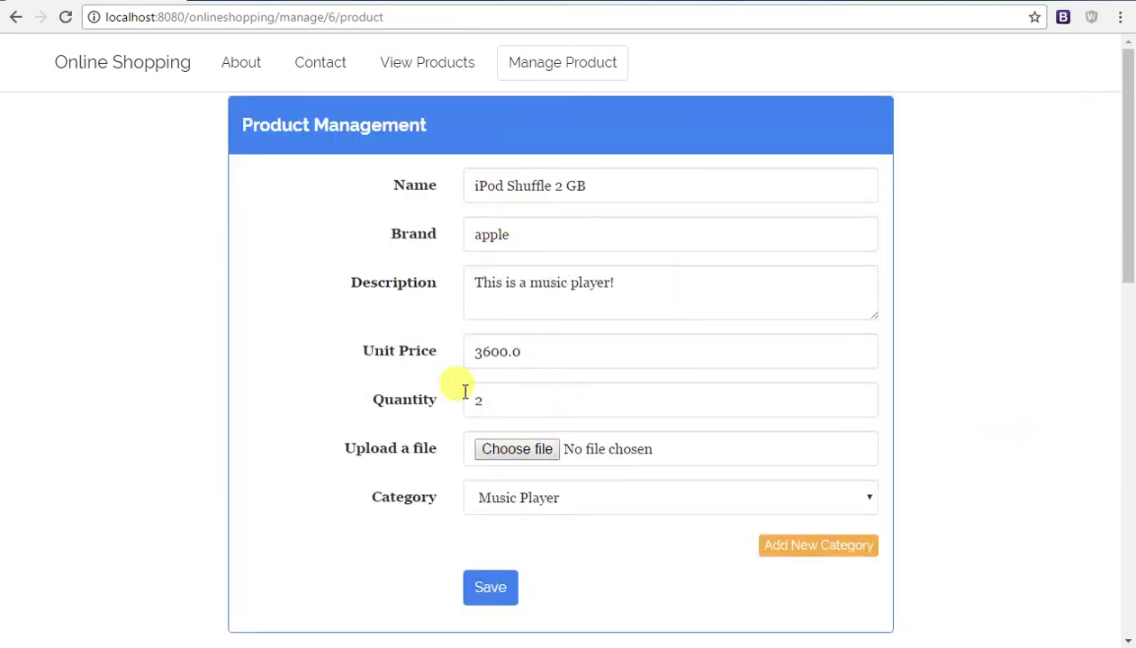
{"action": "left_click", "coordinate": [486, 352]}
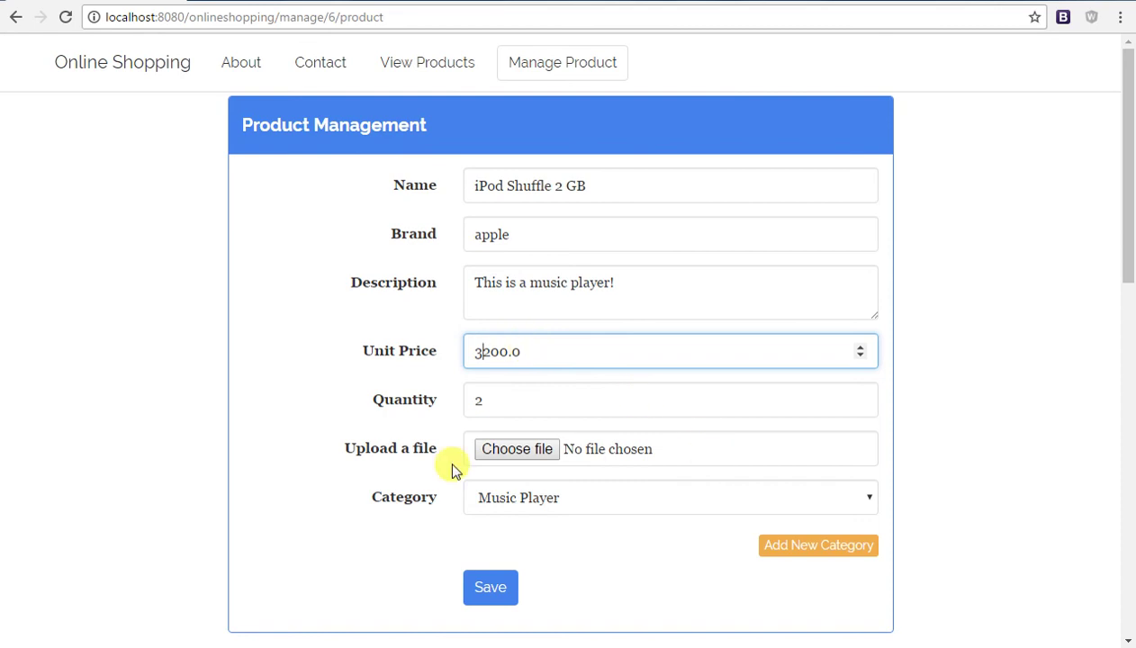
{"action": "left_click", "coordinate": [500, 596]}
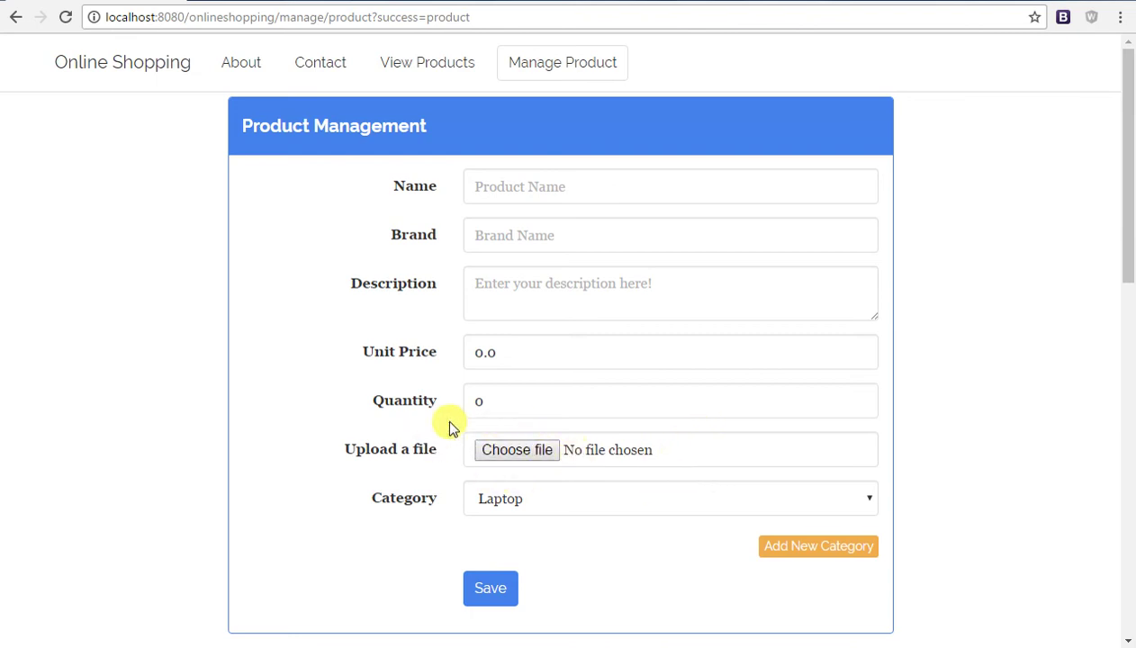
Check the iPod Shuffle 2 GB price in the available products table and open the shop's listing of all products
{"action": "scroll", "coordinate": [684, 436], "scroll_direction": "down", "scroll_amount": 10}
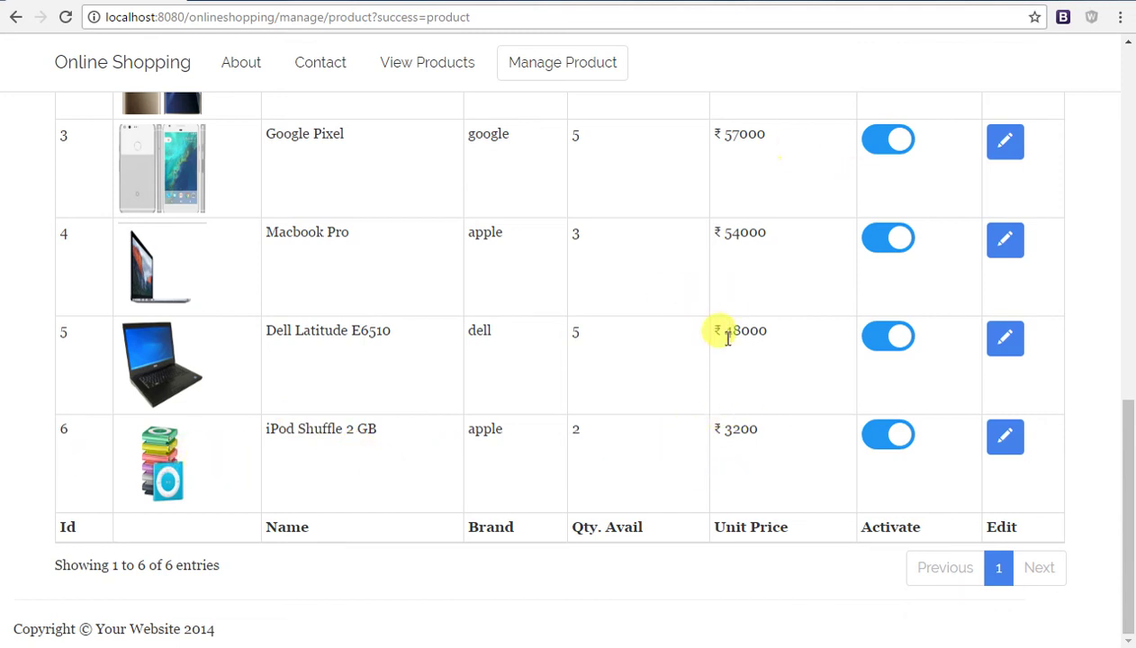
{"action": "scroll", "coordinate": [740, 377], "scroll_direction": "up", "scroll_amount": 1}
{"action": "scroll", "coordinate": [743, 381], "scroll_direction": "up", "scroll_amount": 1}
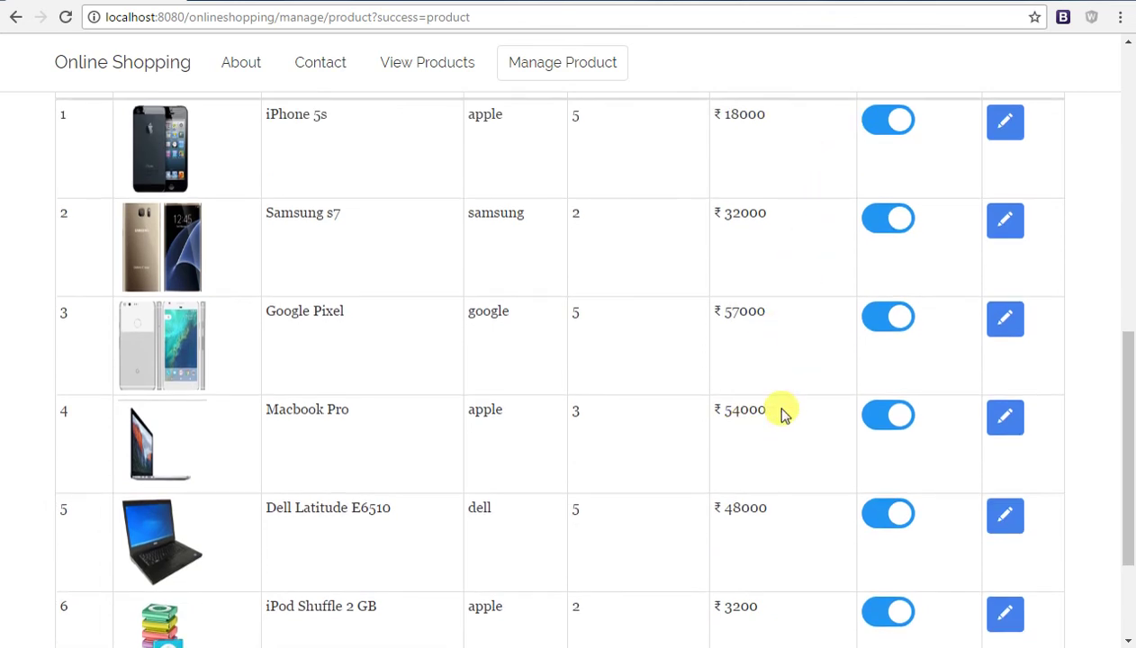
{"action": "scroll", "coordinate": [362, 342], "scroll_direction": "down", "scroll_amount": 2}
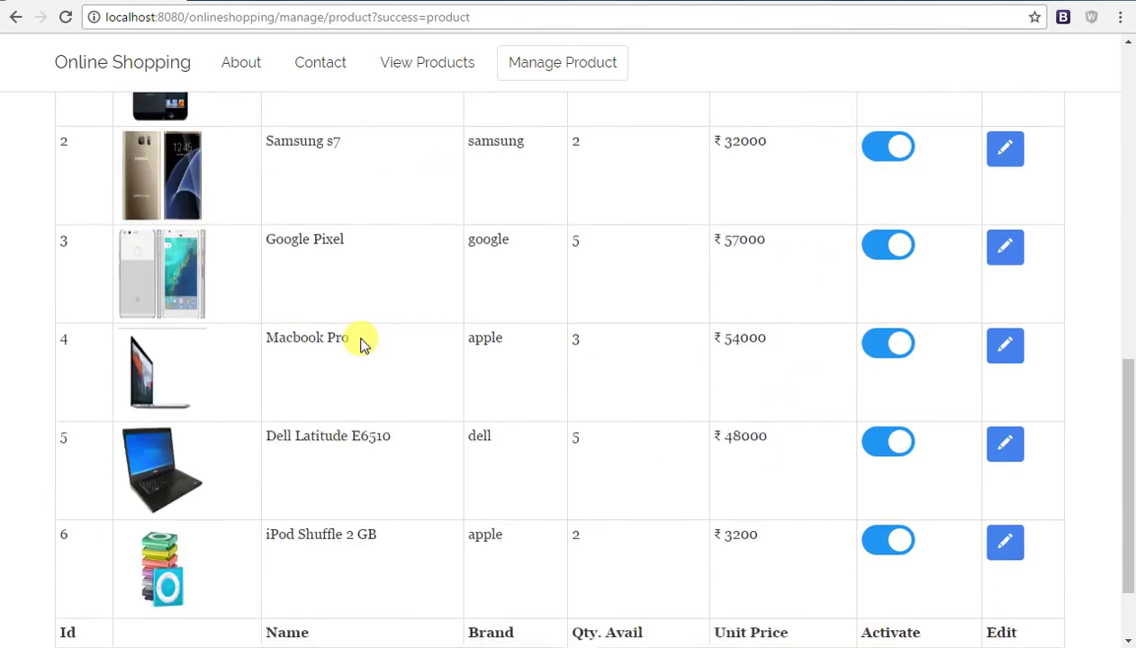
{"action": "scroll", "coordinate": [654, 278], "scroll_direction": "up", "scroll_amount": 4}
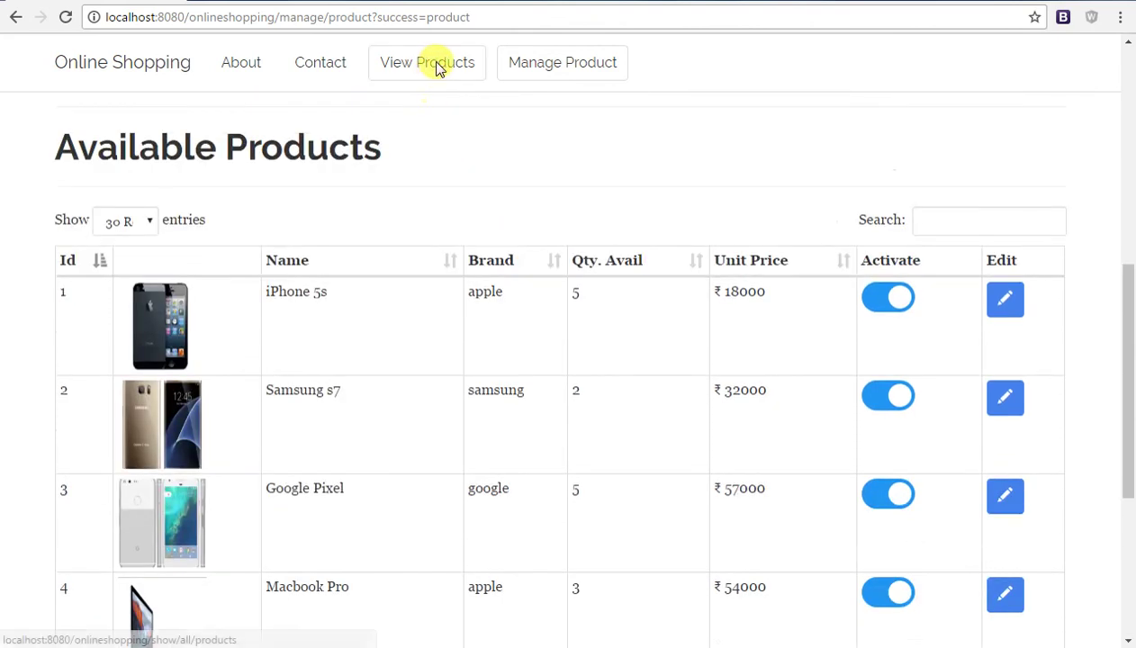
{"action": "left_click", "coordinate": [435, 66]}
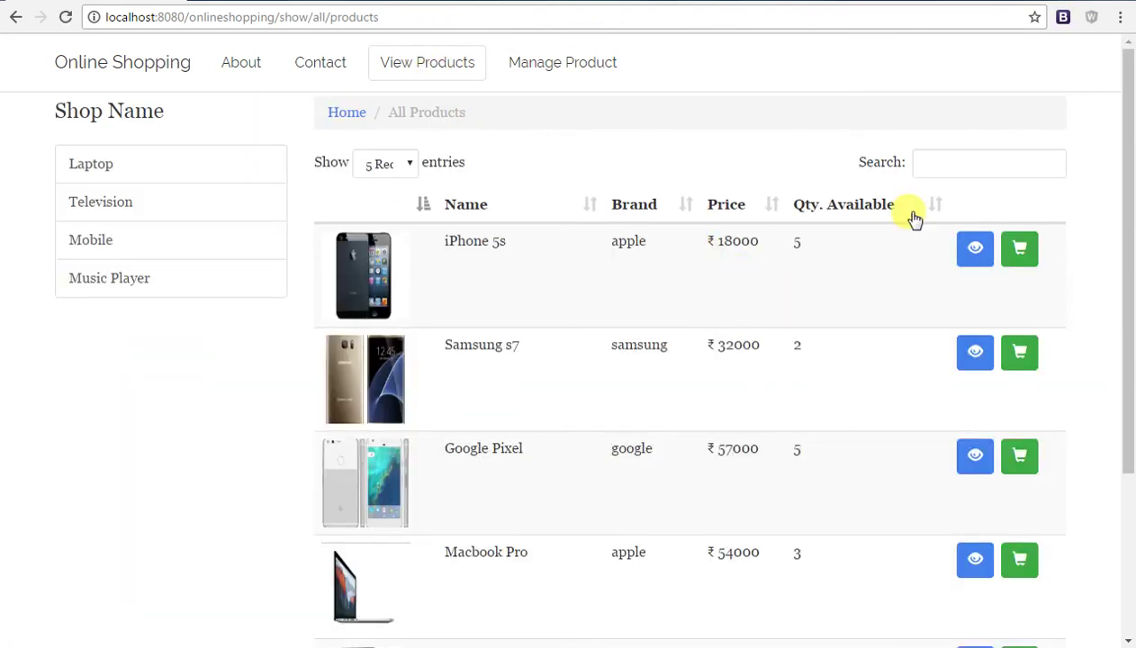
Look up the iPod Shuffle 2 GB on the second page of the listing of all products
{"action": "scroll", "coordinate": [933, 329], "scroll_direction": "down", "scroll_amount": 2}
{"action": "scroll", "coordinate": [932, 329], "scroll_direction": "down", "scroll_amount": 1}
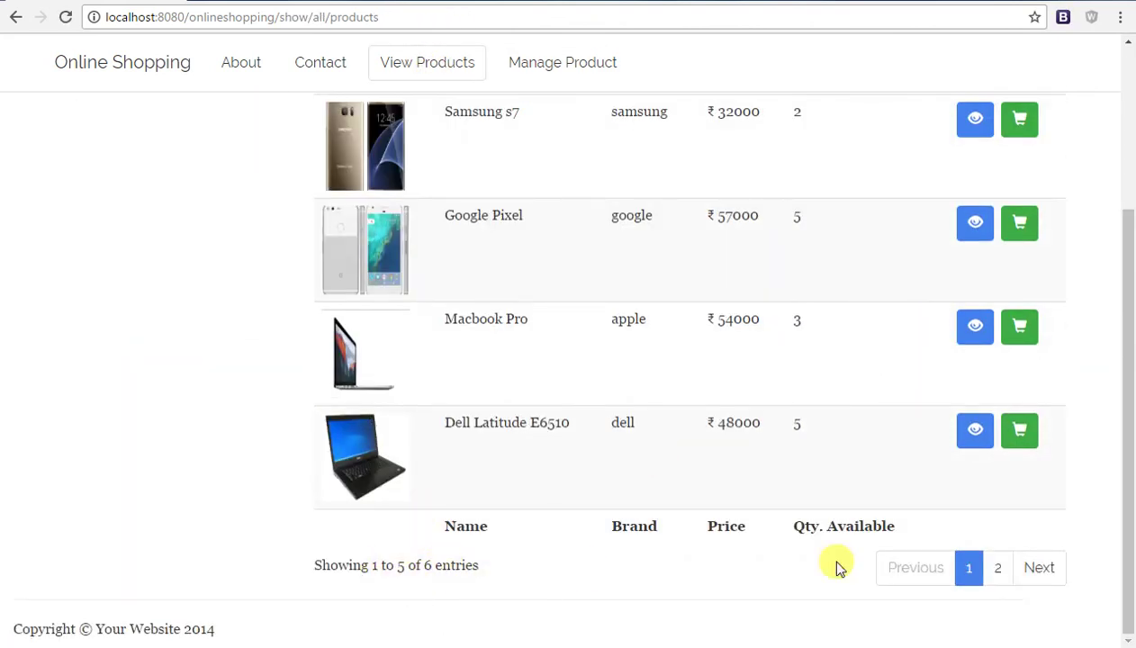
{"action": "left_click", "coordinate": [998, 574]}
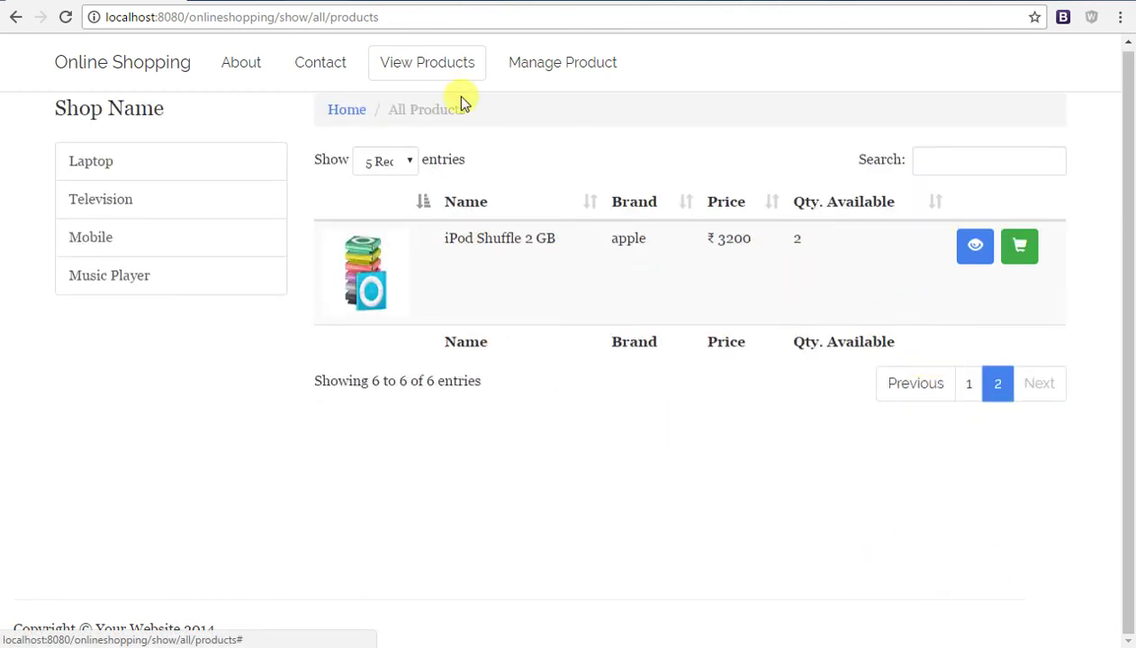
Deactivate the Samsung s7 in the available products table of the product management page
{"action": "left_click", "coordinate": [577, 83]}
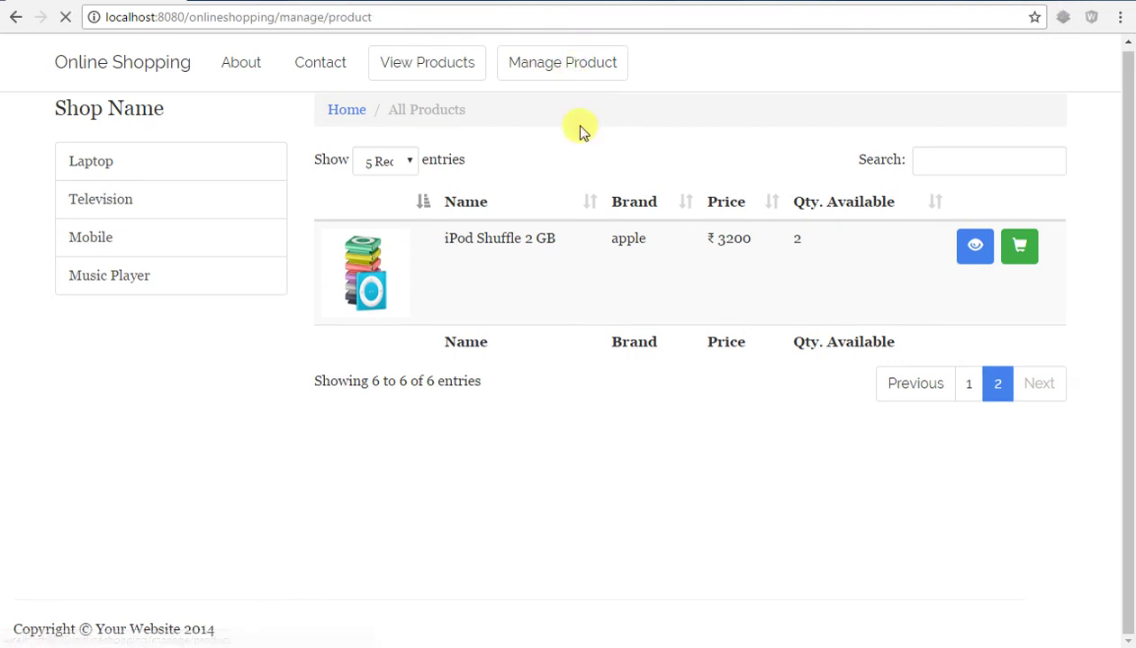
{"action": "scroll", "coordinate": [707, 443], "scroll_direction": "down", "scroll_amount": 8}
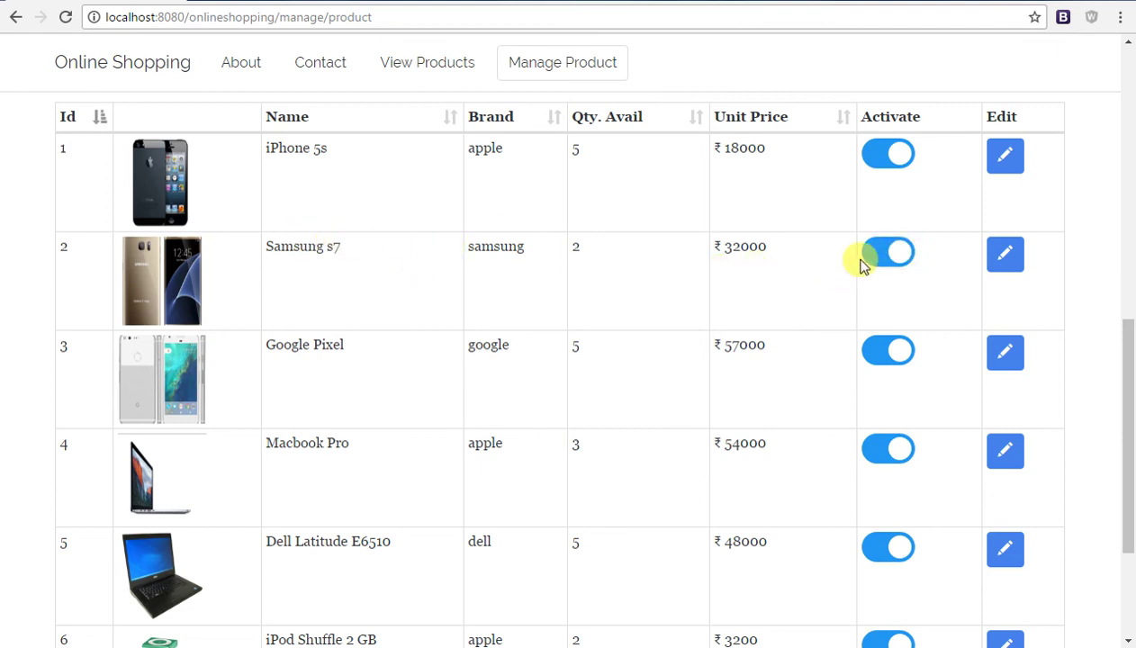
{"action": "left_click", "coordinate": [901, 250]}
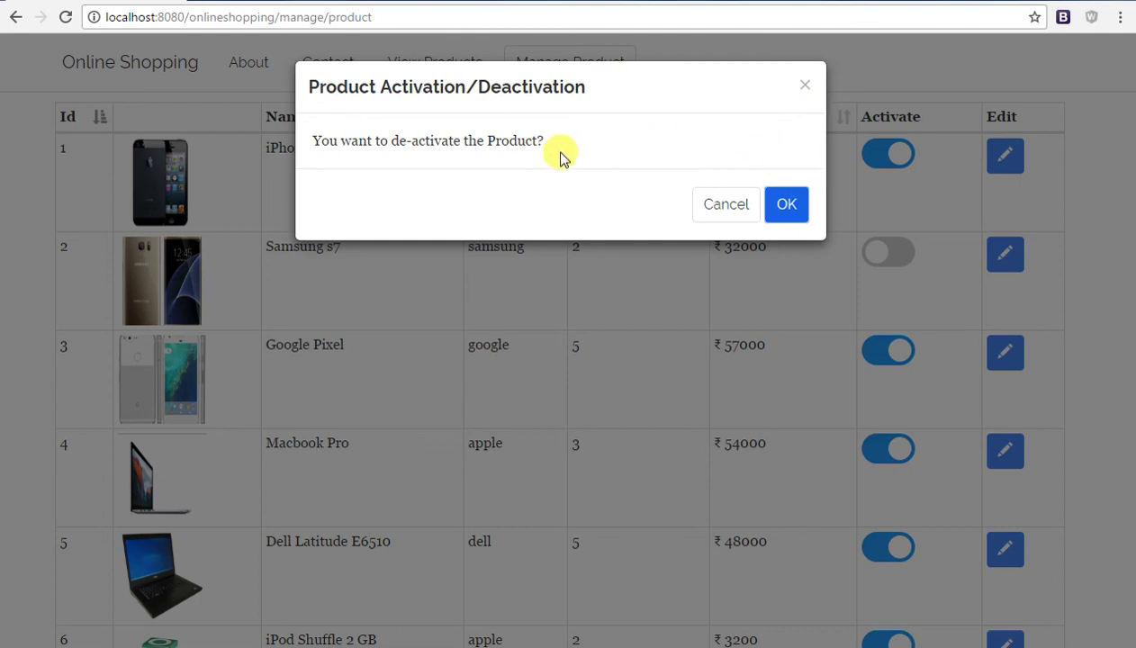
{"action": "left_click", "coordinate": [787, 207]}
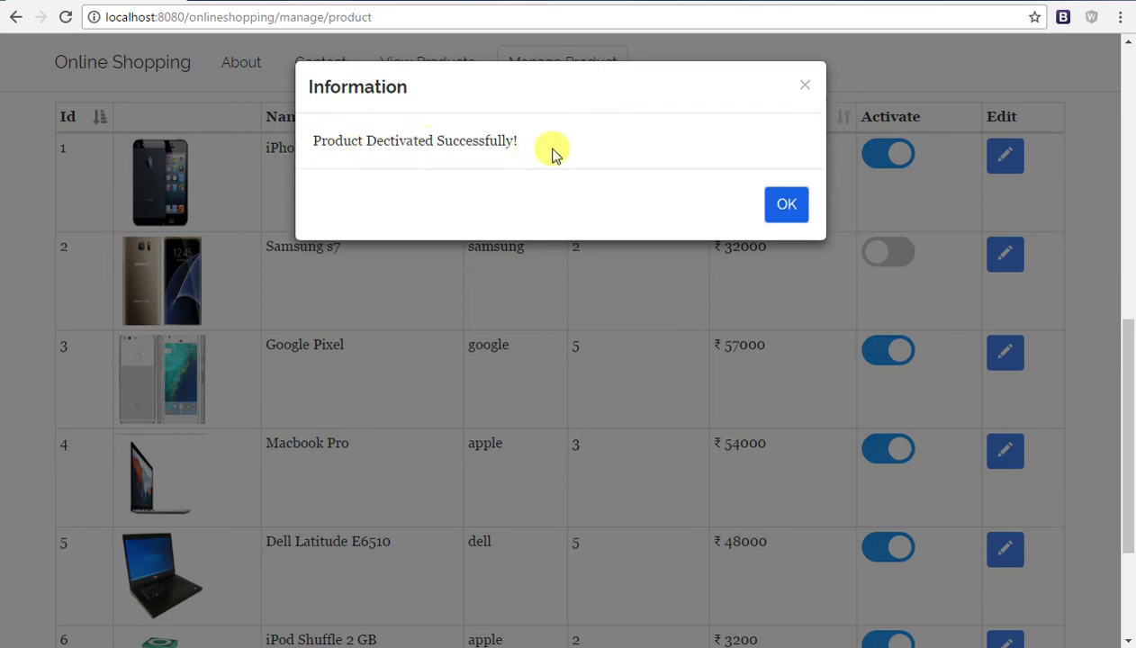
{"action": "left_click", "coordinate": [776, 205]}
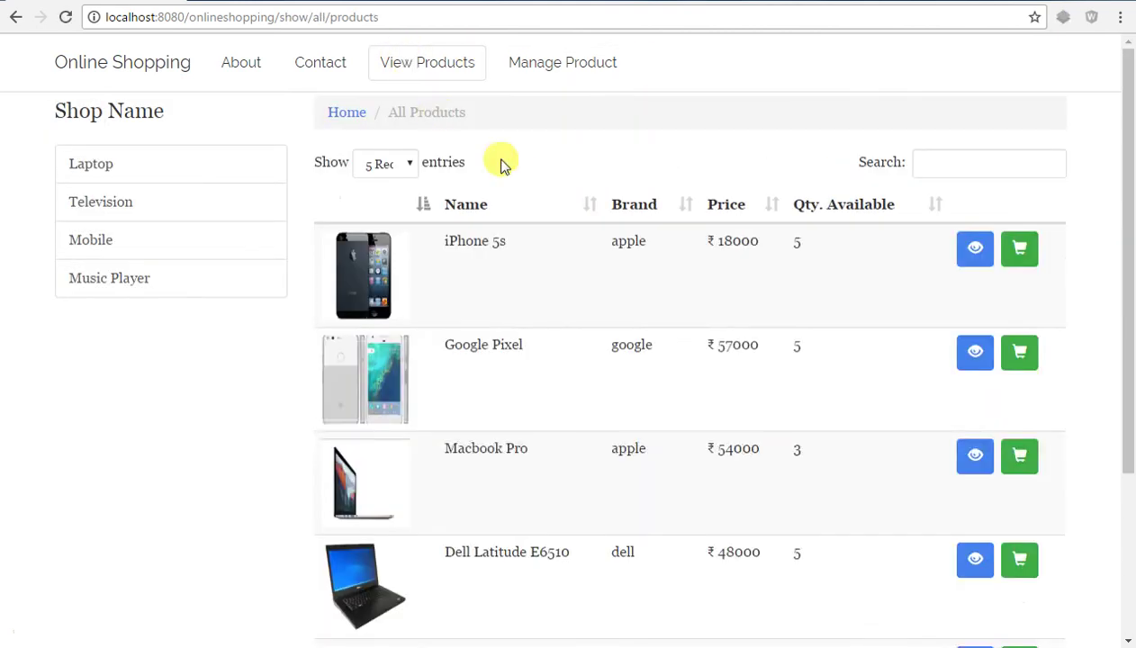
Search the shop's product listing for "sam", then clear the search and look through the listed products
{"action": "left_click", "coordinate": [965, 167]}
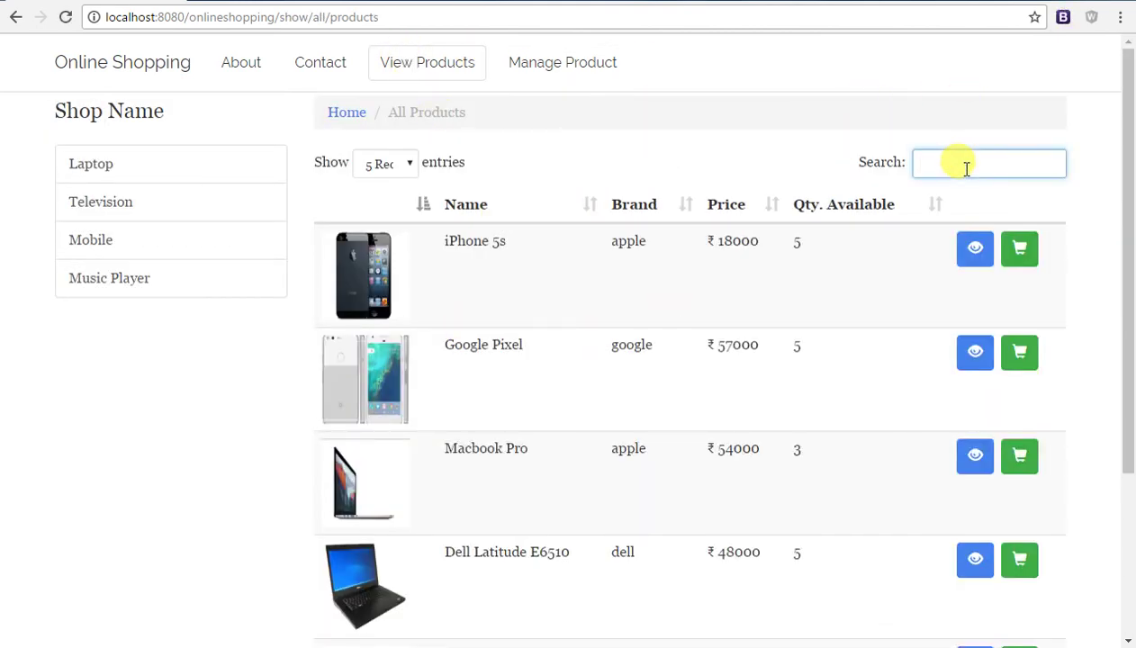
{"action": "type", "text": "sam"}
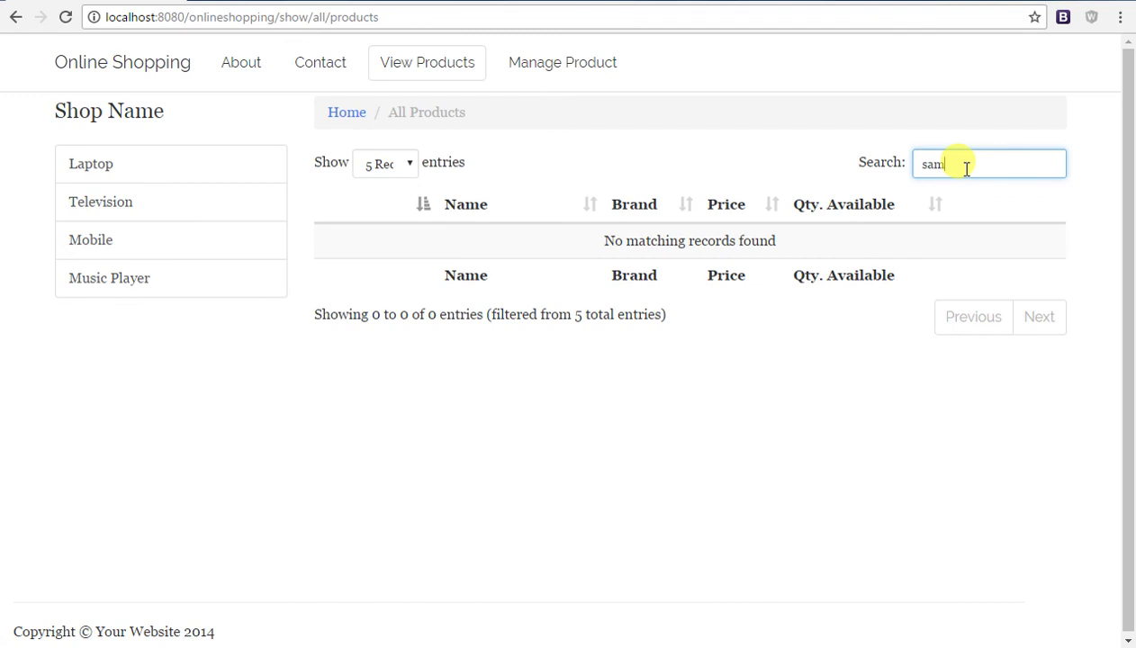
{"action": "key", "text": "BackSpace"}
{"action": "key", "text": "BackSpace"}
{"action": "scroll", "coordinate": [527, 314], "scroll_direction": "down", "scroll_amount": 2}
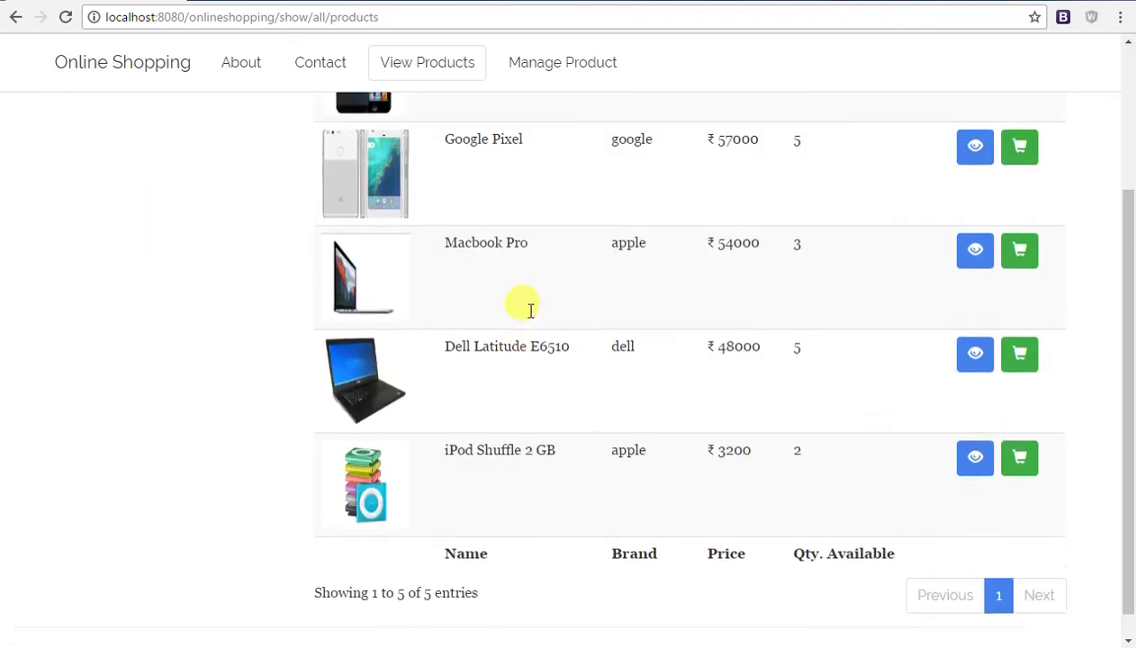
{"action": "scroll", "coordinate": [530, 306], "scroll_direction": "up", "scroll_amount": 2}
Activate the Samsung s7 again in the available products table of the product management page
{"action": "left_click", "coordinate": [551, 61]}
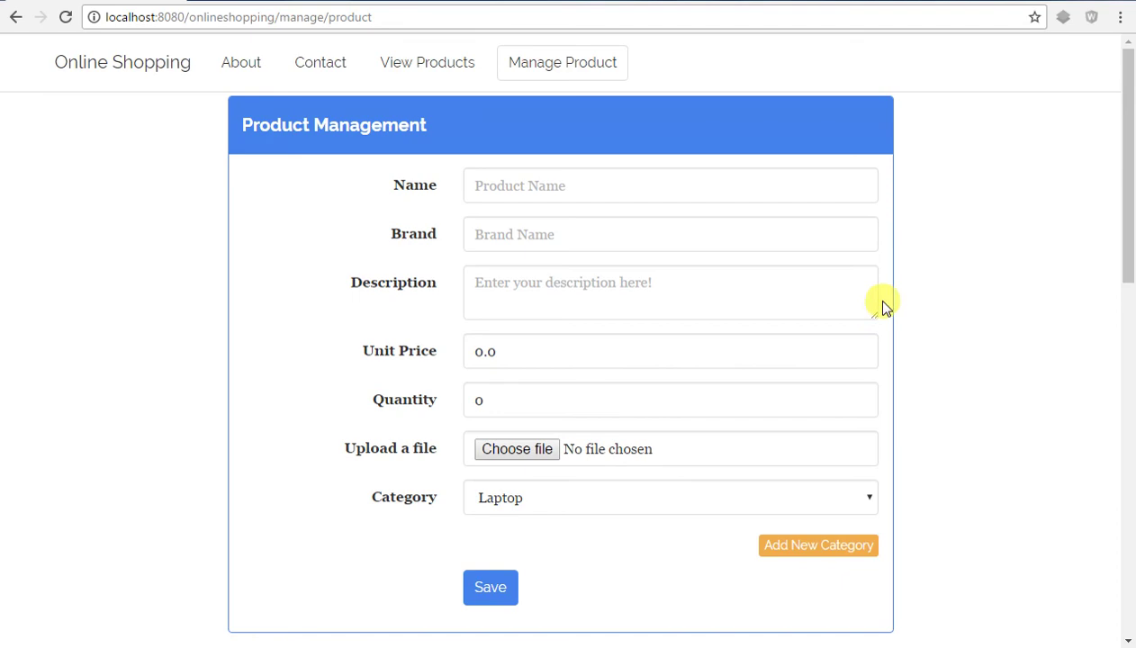
{"action": "scroll", "coordinate": [880, 324], "scroll_direction": "down", "scroll_amount": 3}
{"action": "scroll", "coordinate": [874, 337], "scroll_direction": "down", "scroll_amount": 4}
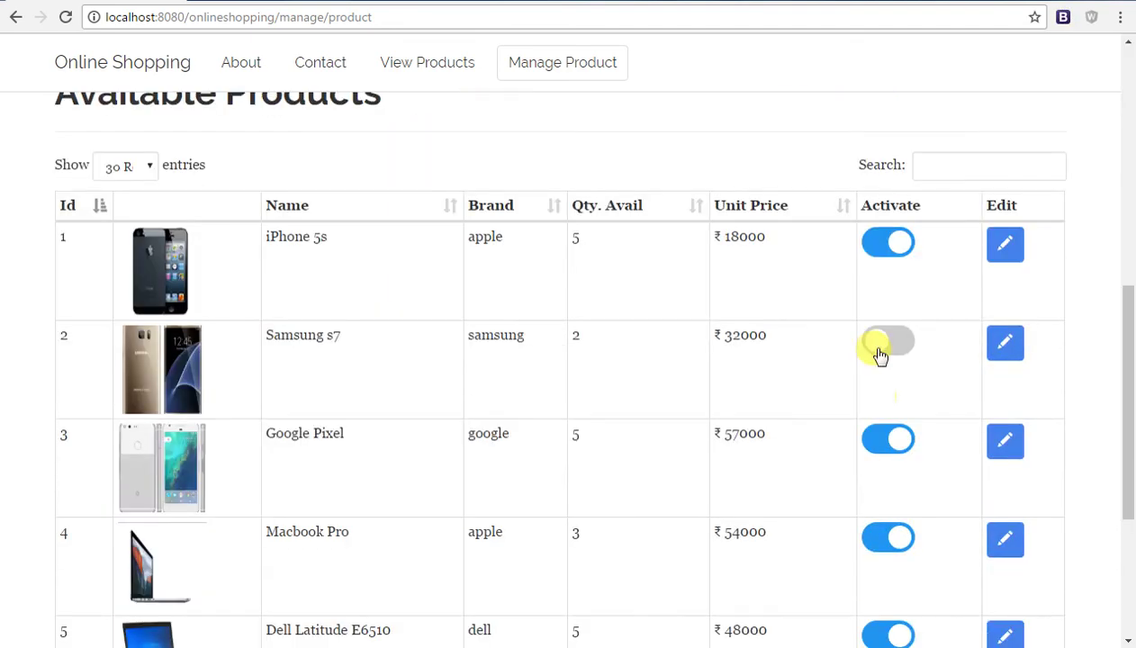
{"action": "left_click", "coordinate": [887, 355]}
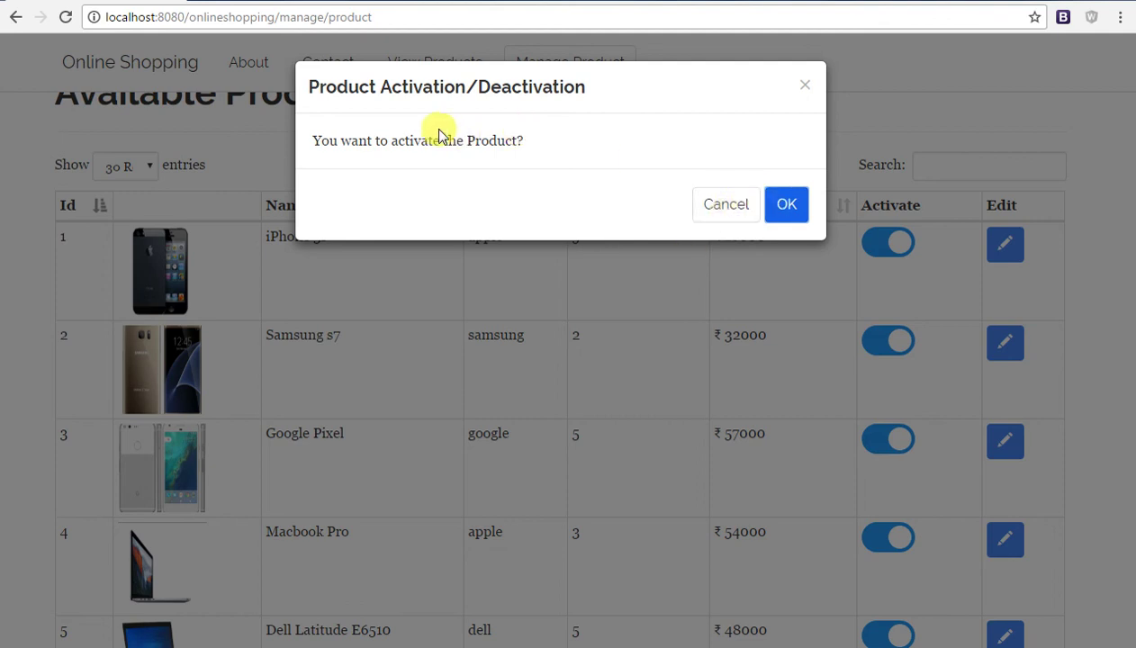
{"action": "left_click", "coordinate": [783, 206]}
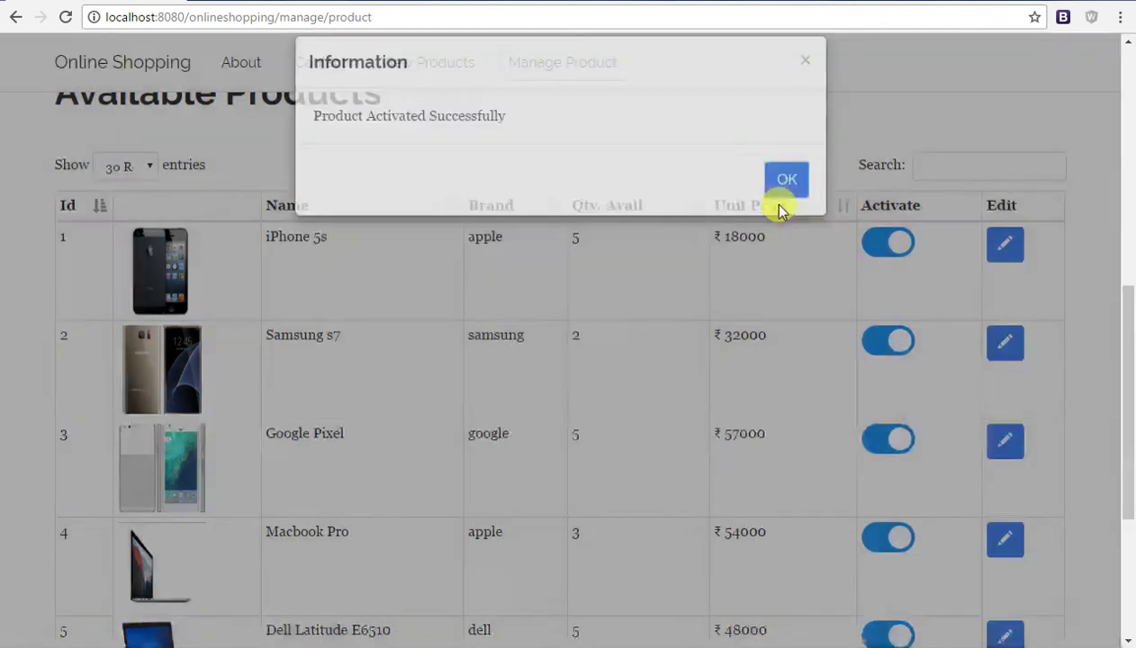
{"action": "left_click", "coordinate": [781, 208]}
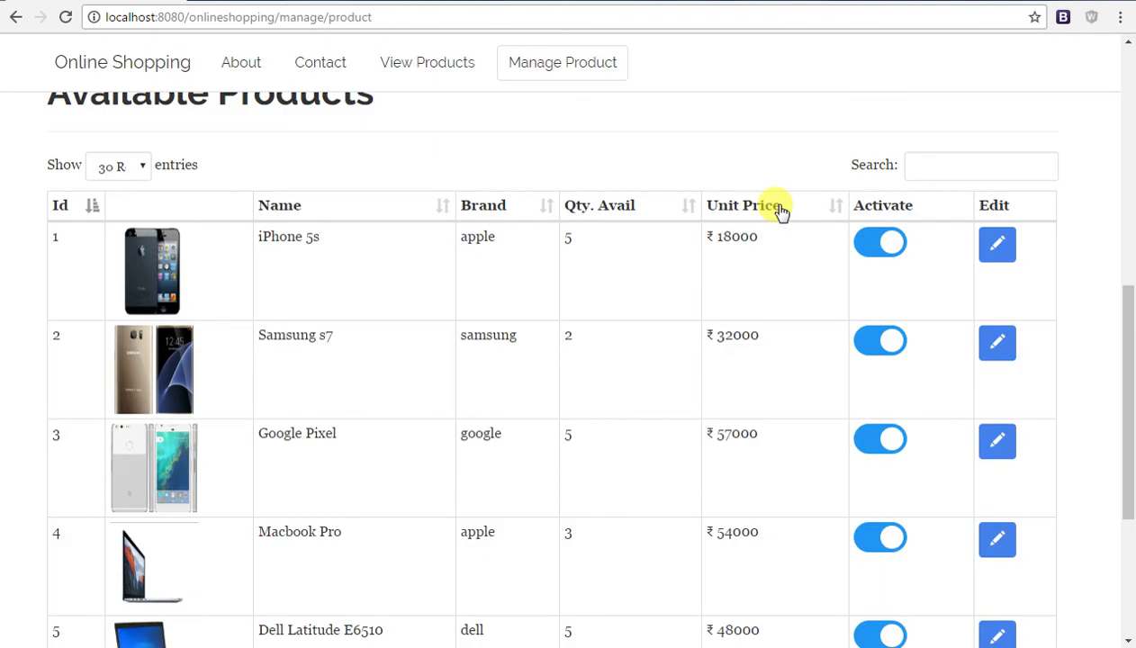
{"action": "scroll", "coordinate": [673, 315], "scroll_direction": "down", "scroll_amount": 3}
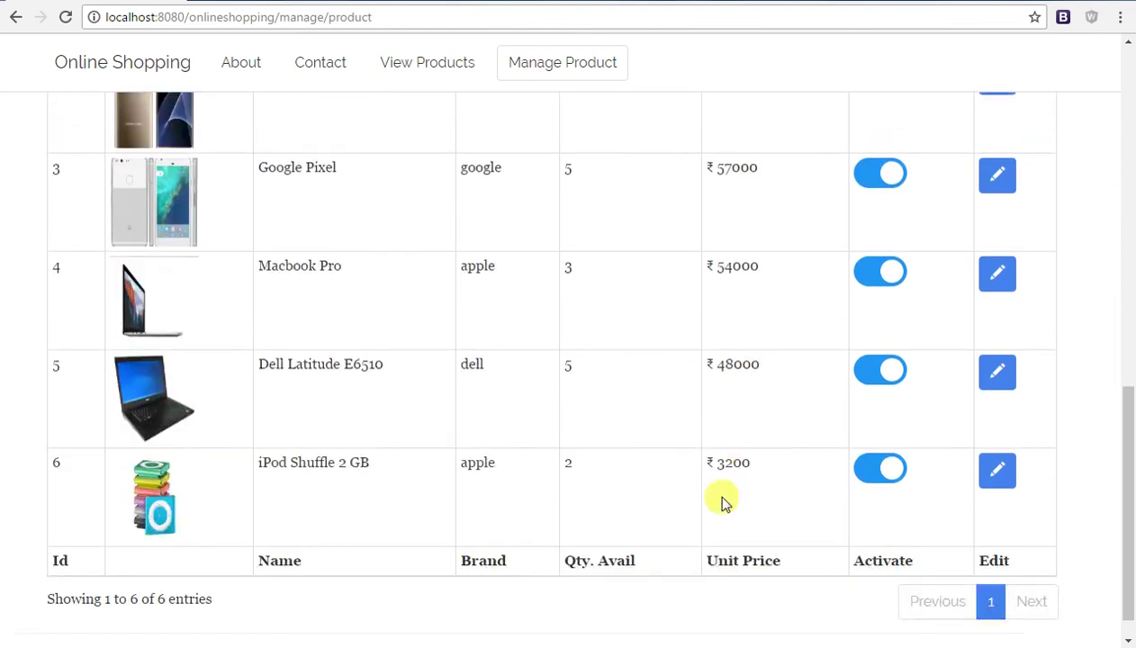
{"action": "scroll", "coordinate": [581, 324], "scroll_direction": "up", "scroll_amount": 6}
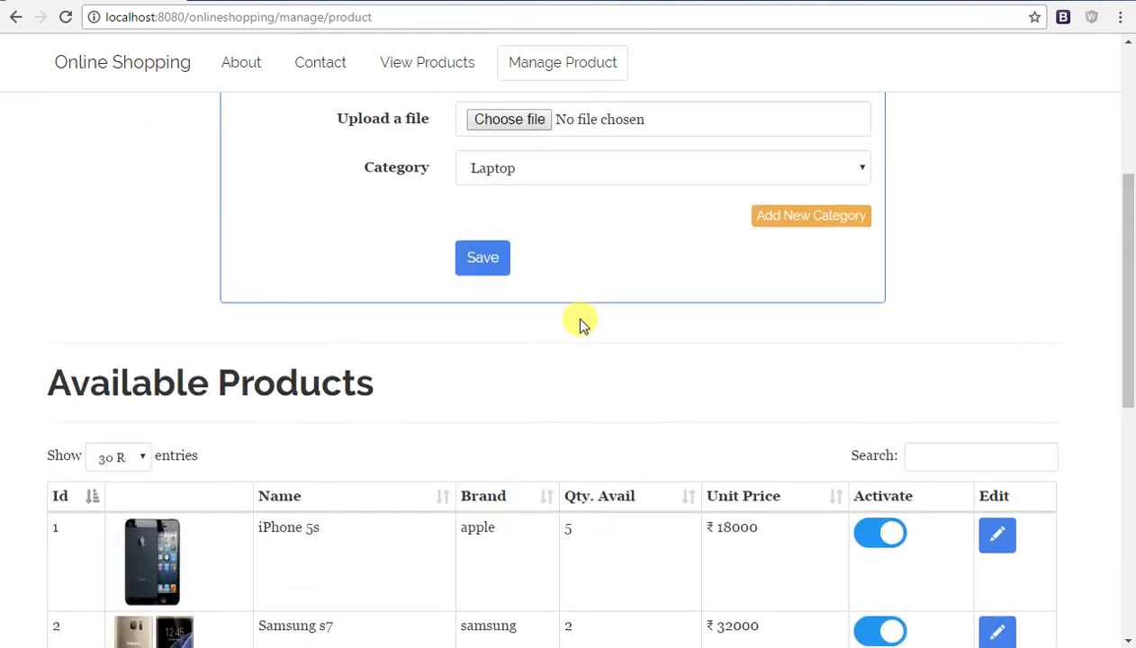
{"action": "scroll", "coordinate": [580, 324], "scroll_direction": "up", "scroll_amount": 4}
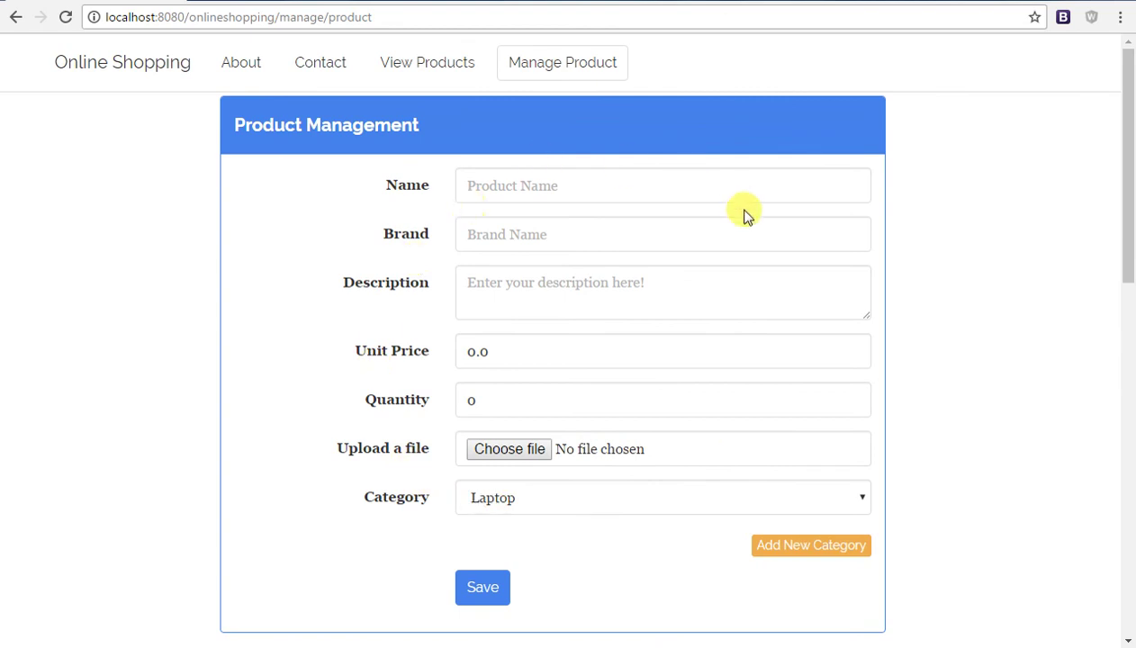